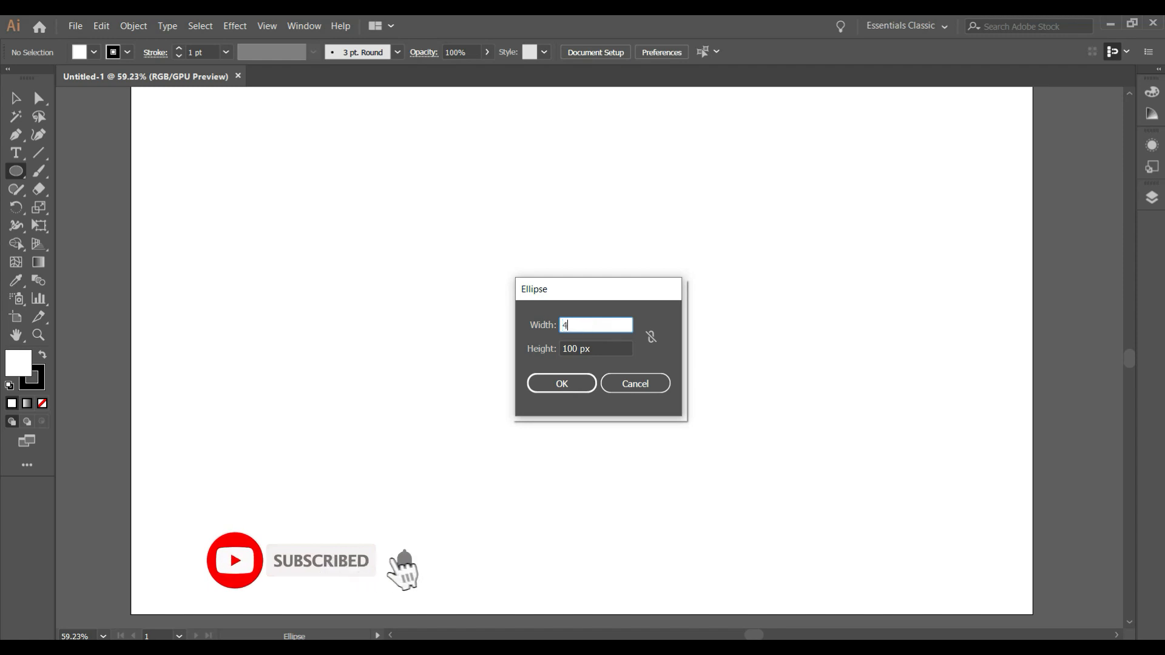
- Create a circle with a width and height of 400 px
type("00")
left_click(577, 347)
left_click(577, 348)
type("4")
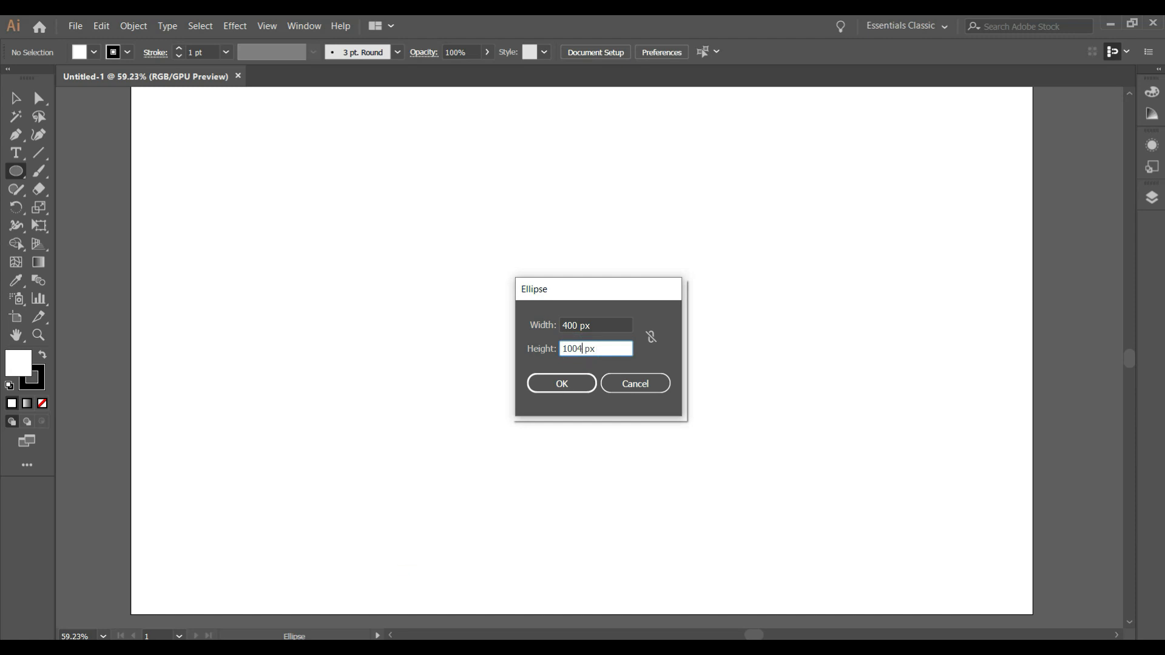
type("00")
key("BackSpace")
key("BackSpace")
key("BackSpace")
key("BackSpace")
key("BackSpace")
key("BackSpace")
type("400")
left_click(572, 389)
- Move the 400 px circle up and left on the artboard and set its fill to None
key("v")
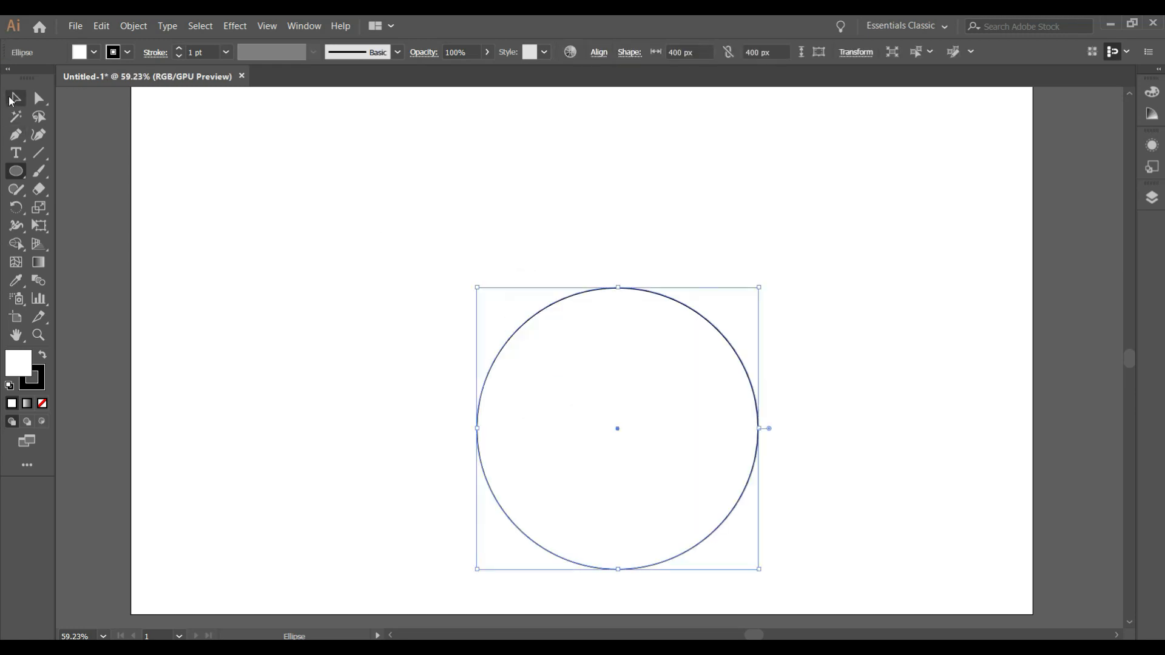
left_click_drag(616, 427, 523, 332)
left_click(94, 53)
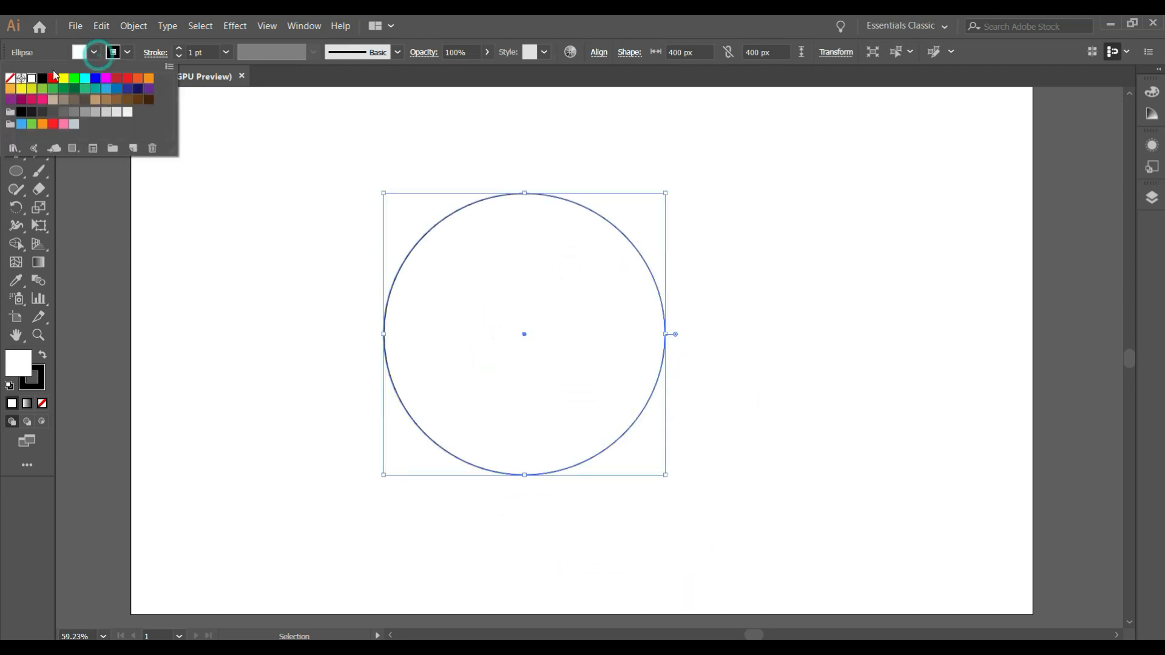
left_click(10, 79)
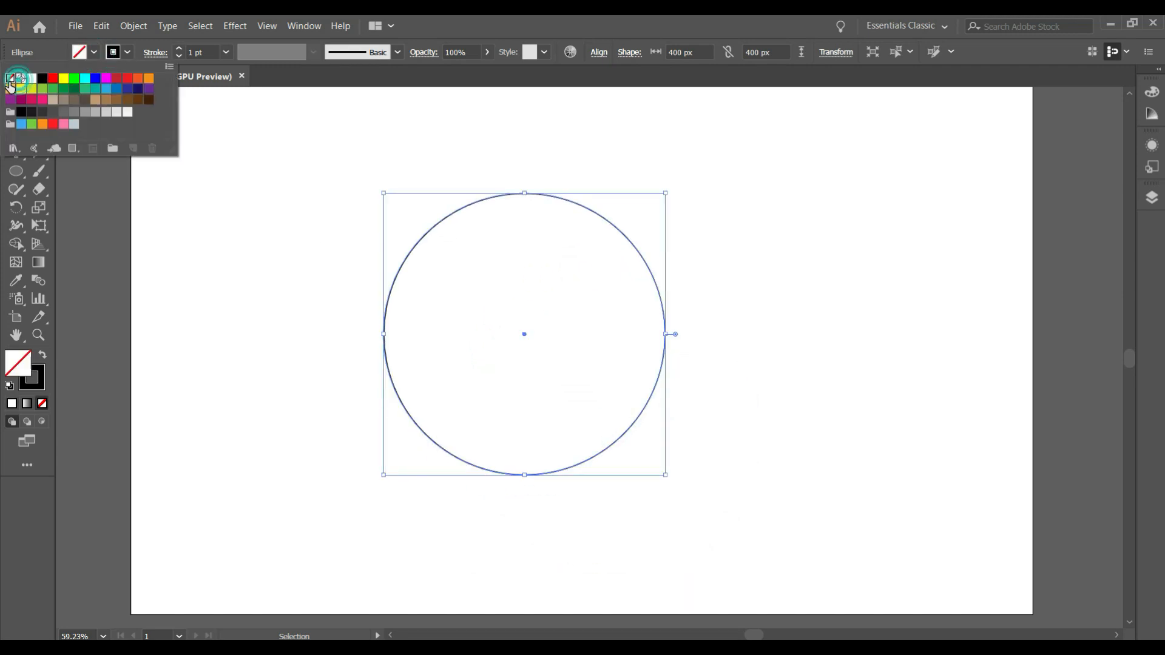
left_click(790, 282)
- Create a second unfilled circle with a width and height of 300 px
left_click_drag(15, 171, 73, 208)
left_click(536, 352)
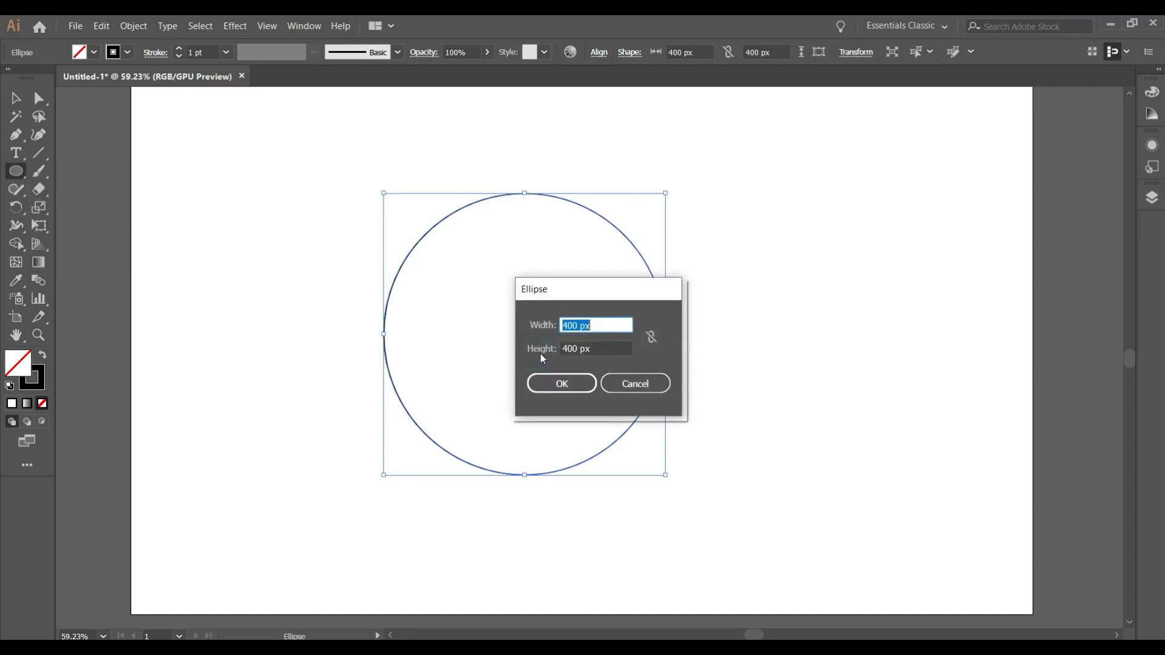
left_click_drag(580, 326, 527, 328)
type("3")
left_click_drag(578, 350, 549, 352)
type("3")
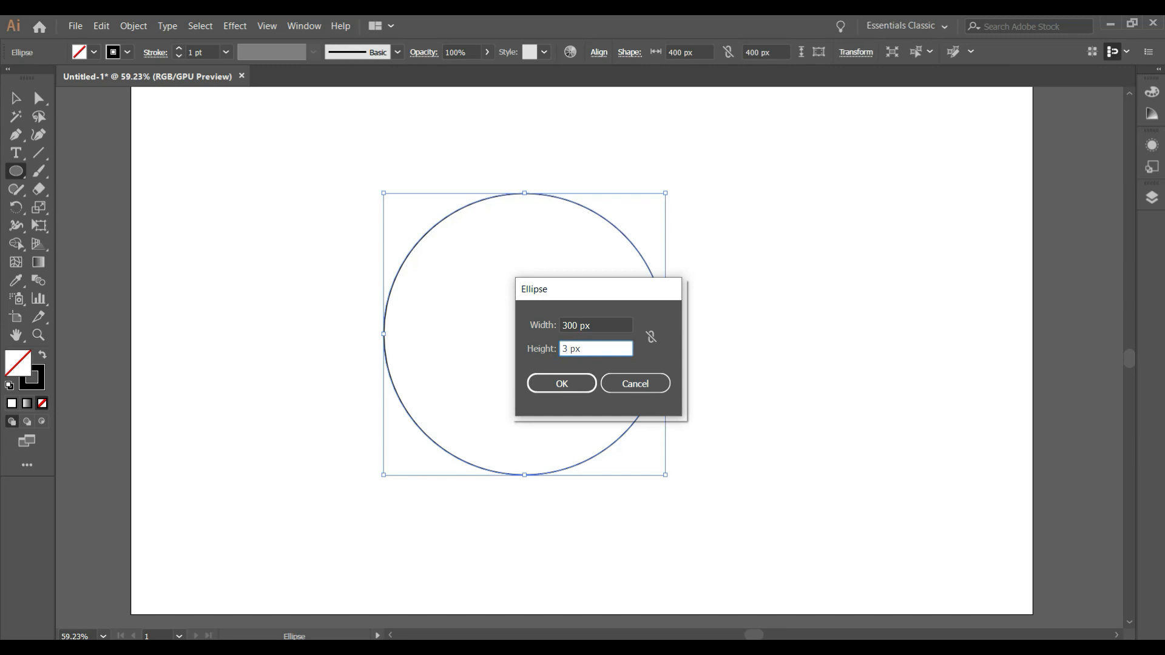
type("00")
left_click(563, 385)
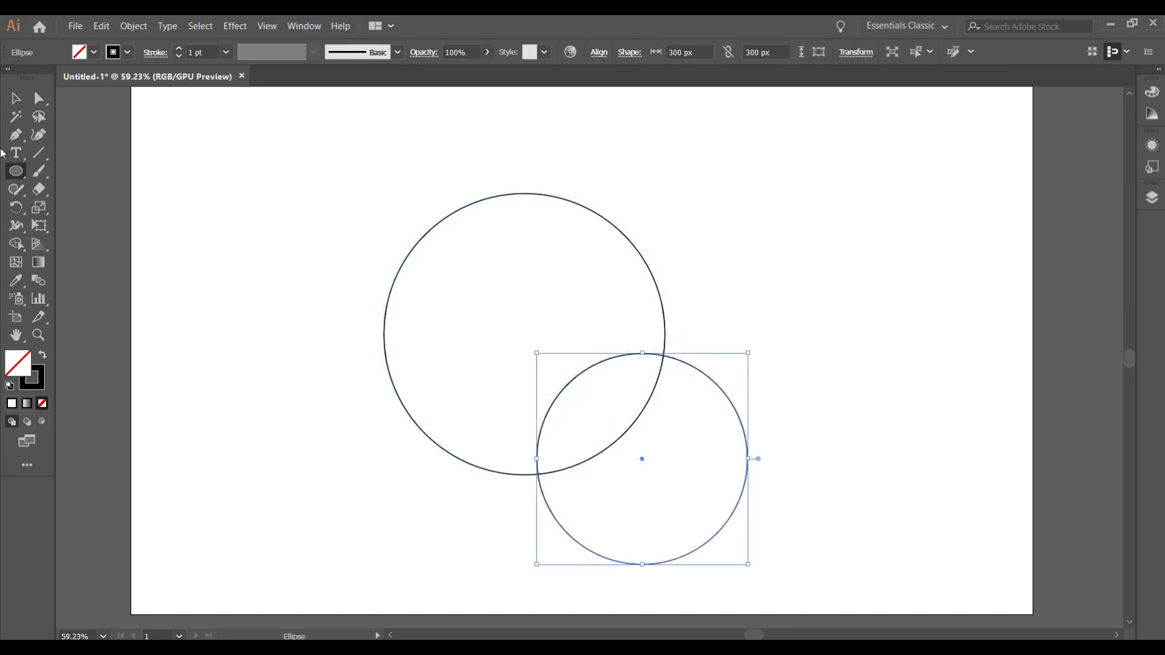
- Place the 300 px circle inside the large circle, vertically centred and touching its left edge
left_click(16, 98)
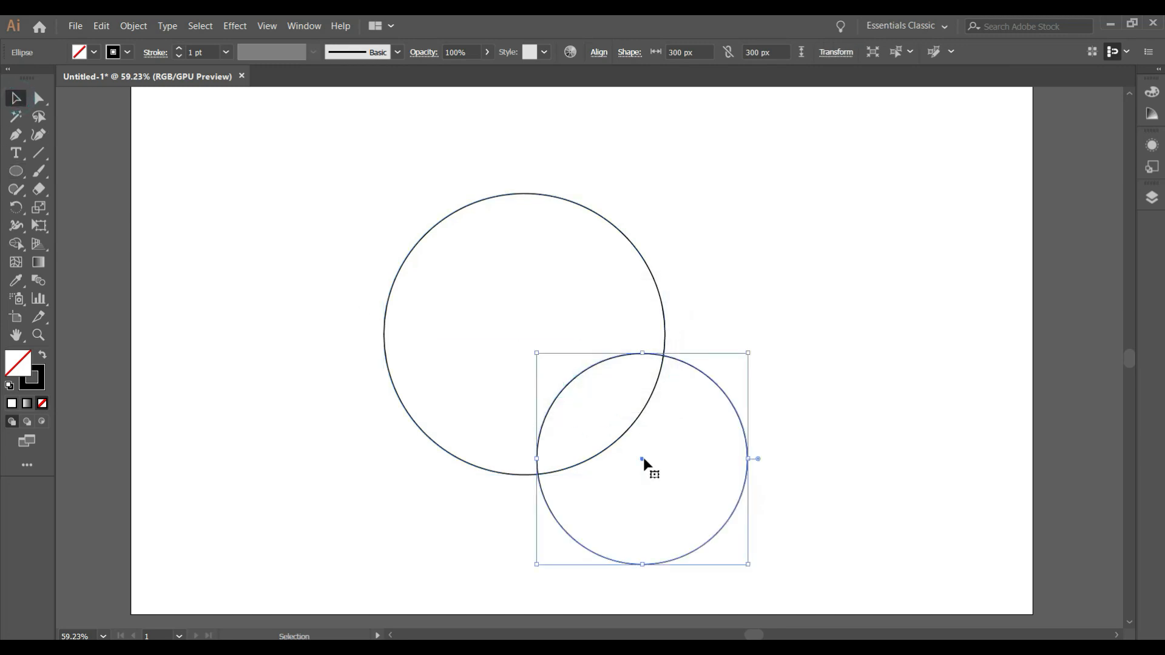
left_click_drag(644, 459, 492, 334)
left_click(731, 299)
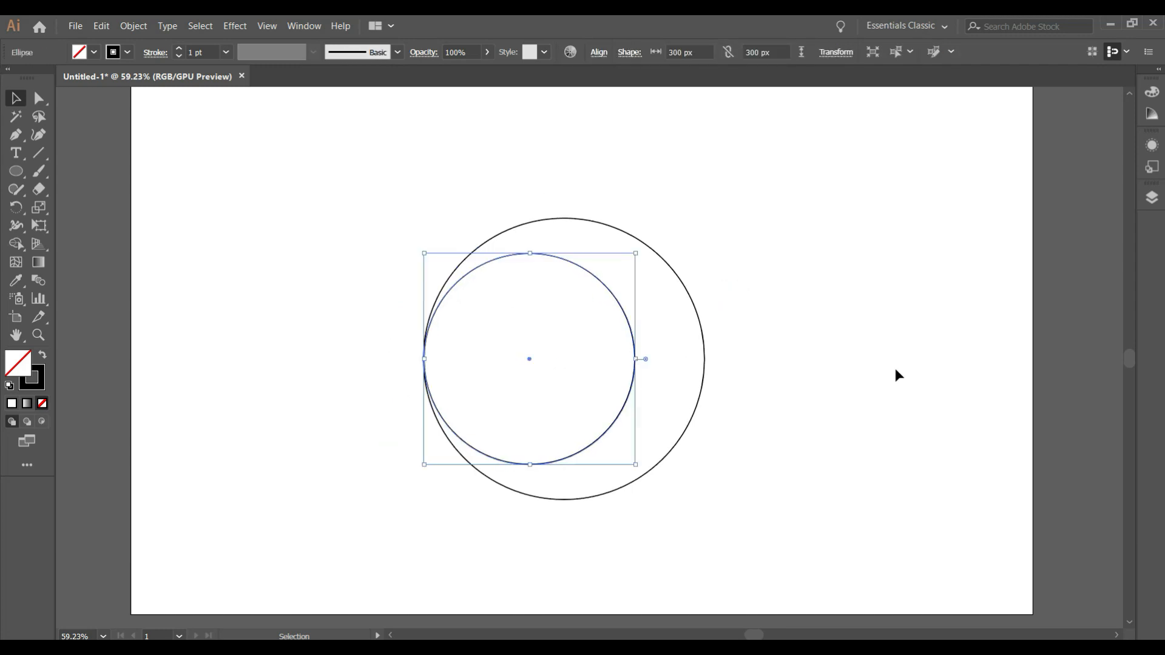
left_click(877, 370)
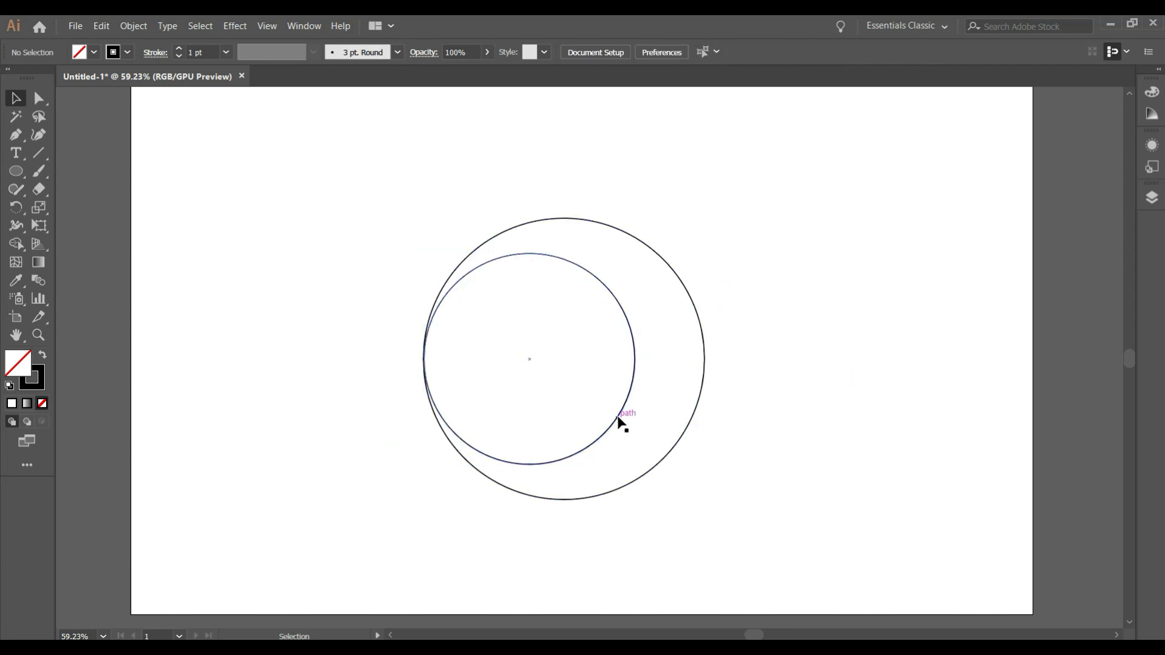
- Copy the 300 px circle and paste the duplicate in front of it
left_click(527, 254)
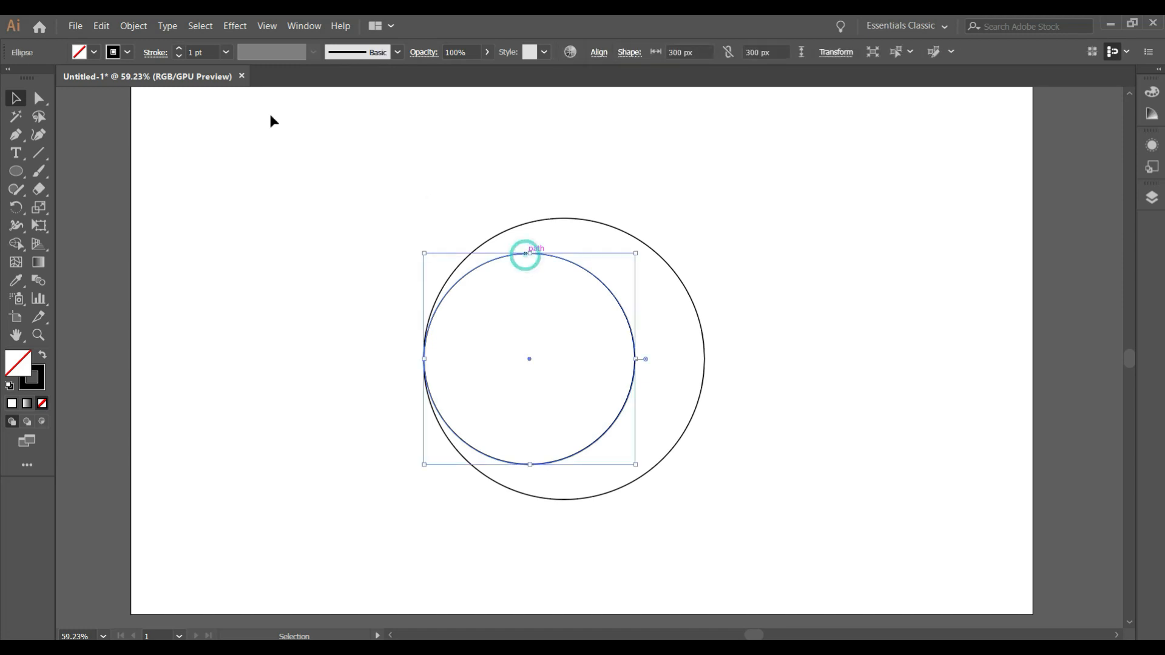
left_click(100, 27)
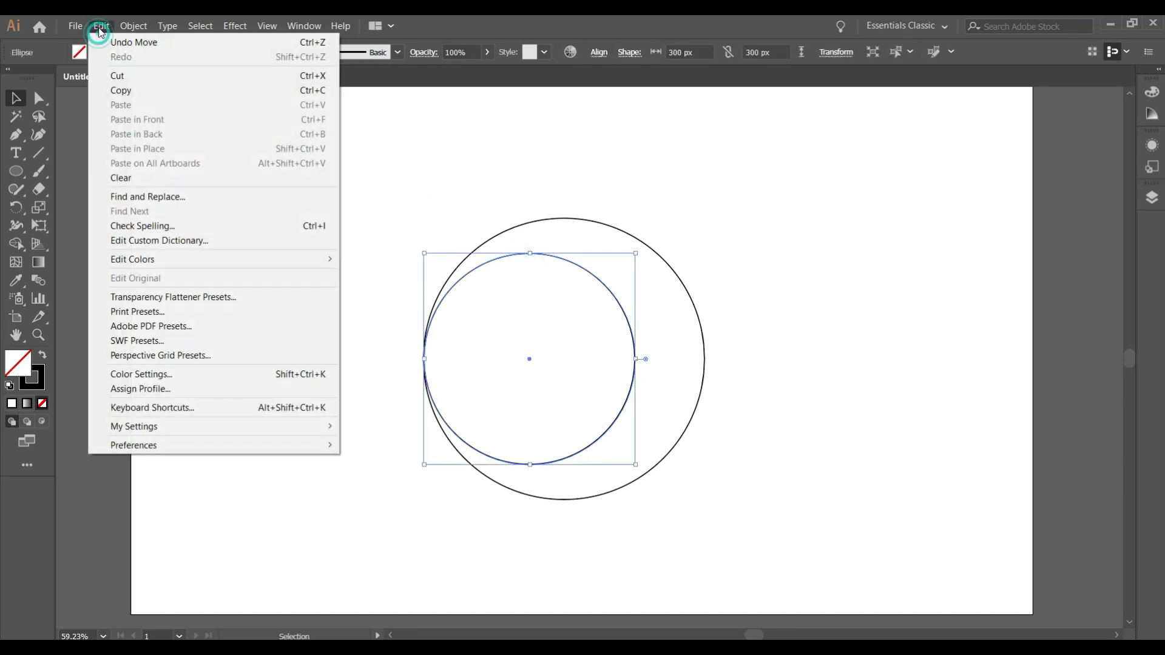
left_click(120, 89)
left_click(106, 27)
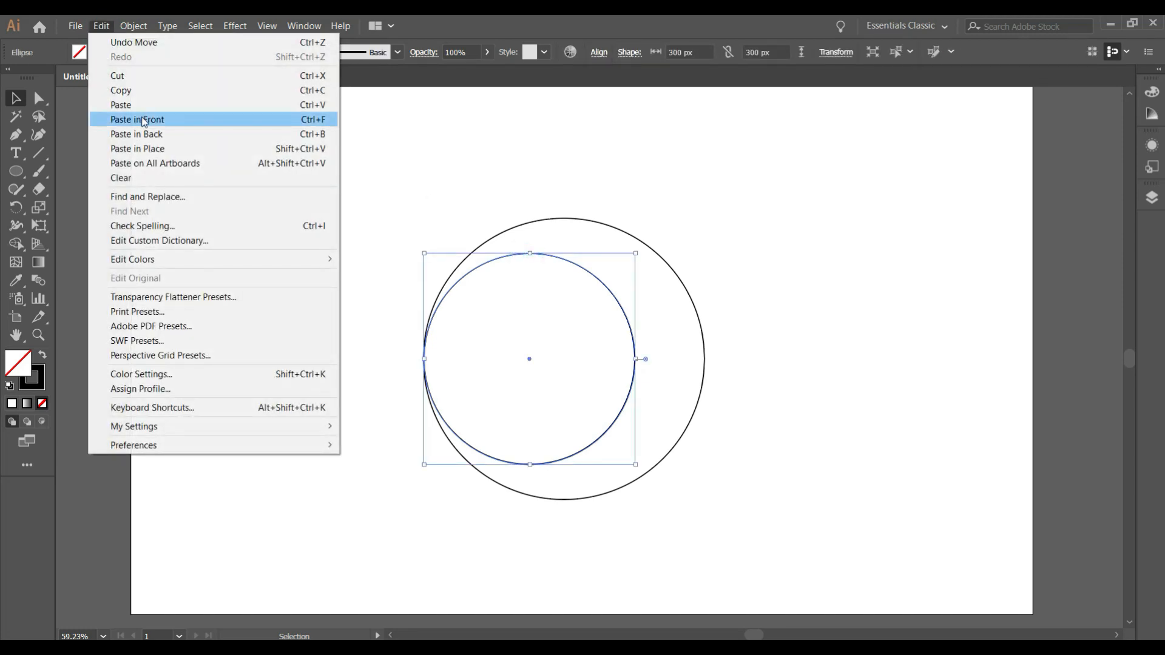
left_click(196, 119)
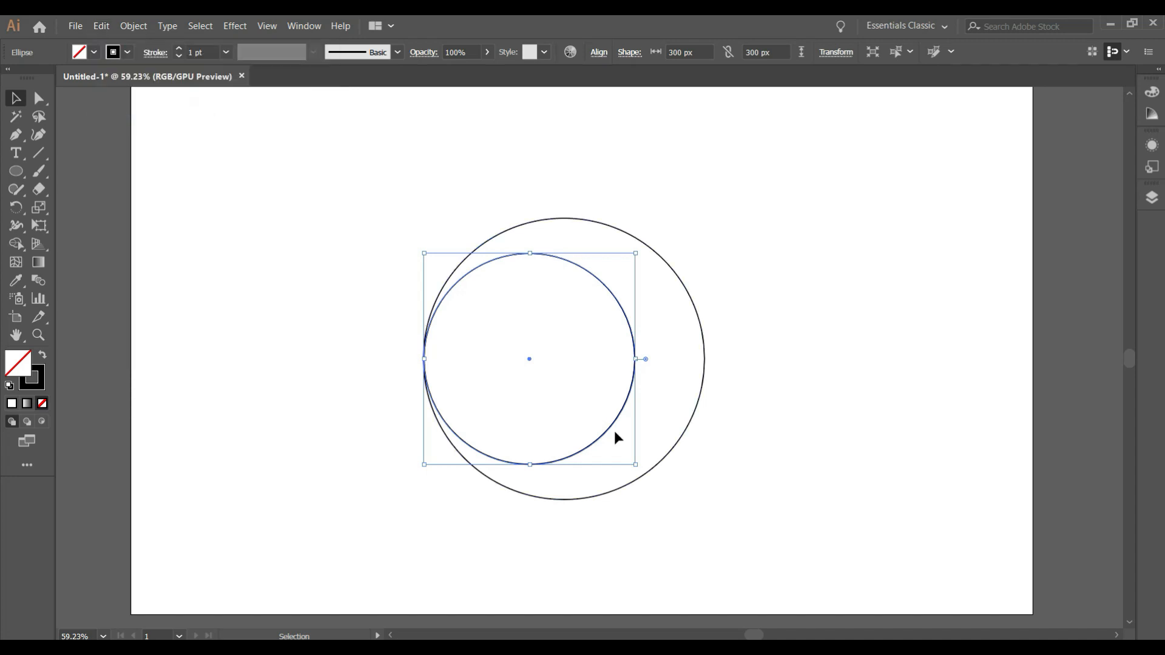
- Move the duplicate circle horizontally right until its right edge touches the large circle's right edge
left_click_drag(613, 424, 679, 425)
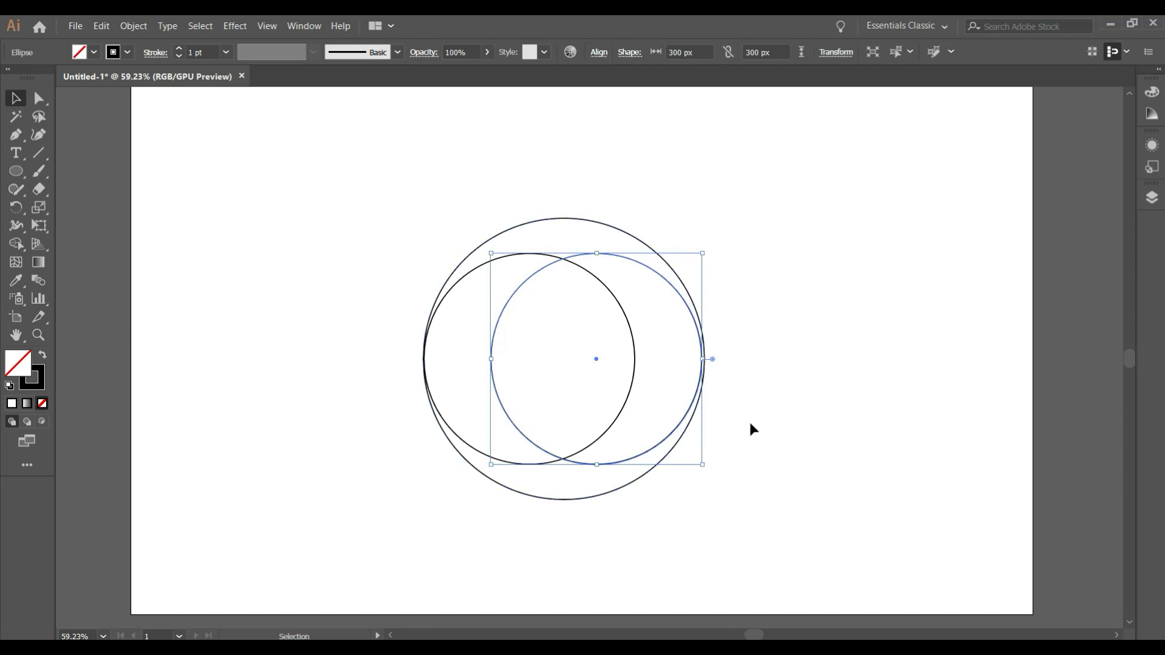
key("Right")
key("Right")
key("Right")
key("Right")
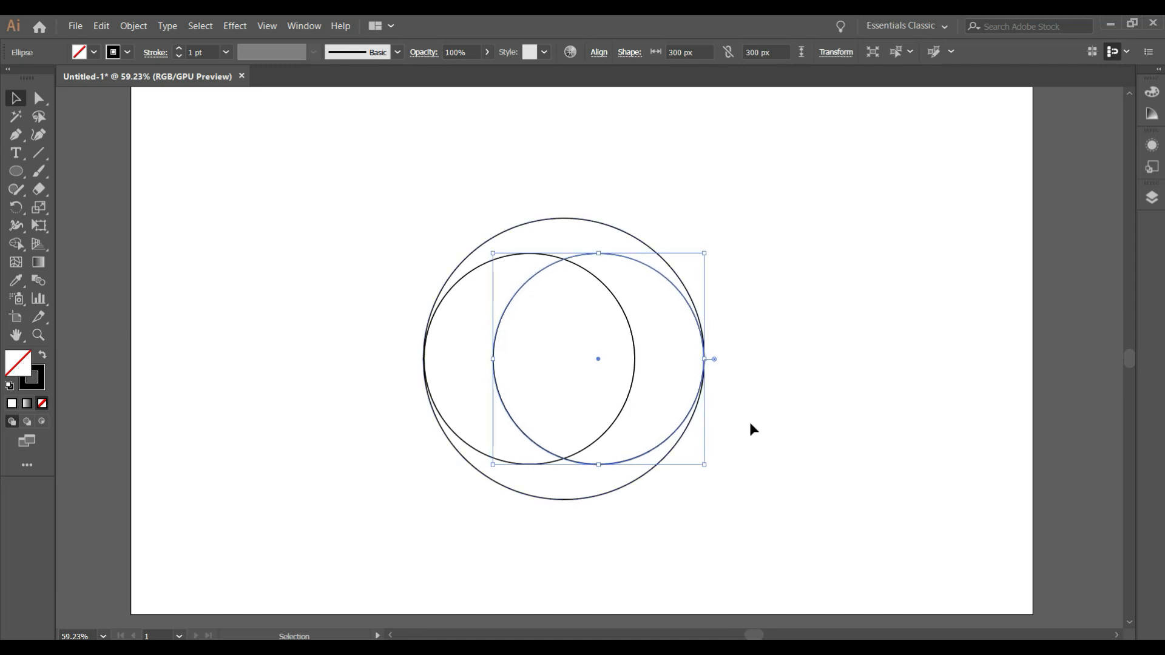
left_click(753, 425)
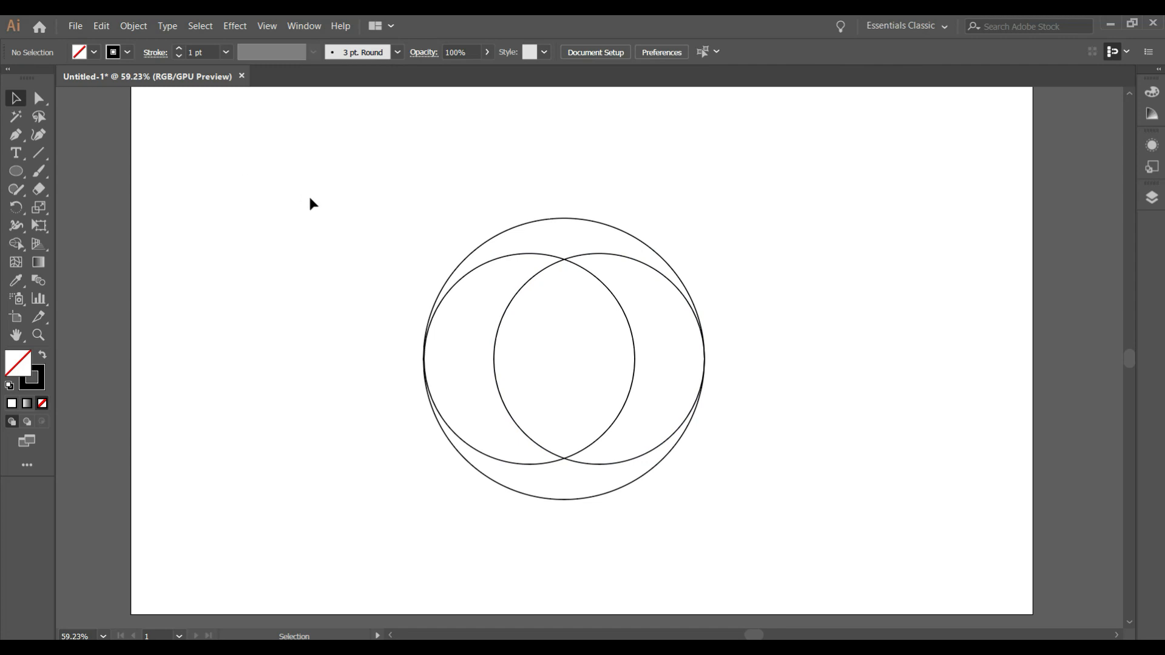
- With Shape Builder, merge the three circles' upper outer region with the left crescent and remove all remaining regions
left_click_drag(398, 185, 736, 508)
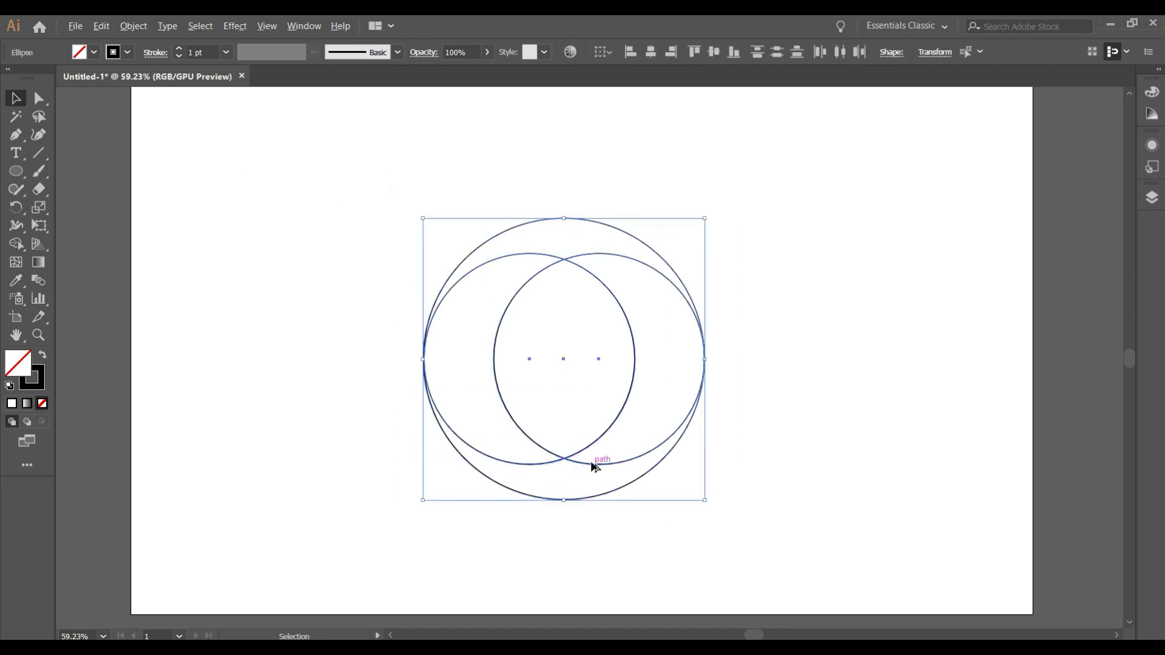
scroll(591, 461, "up", 1)
scroll(591, 461, "up", 1)
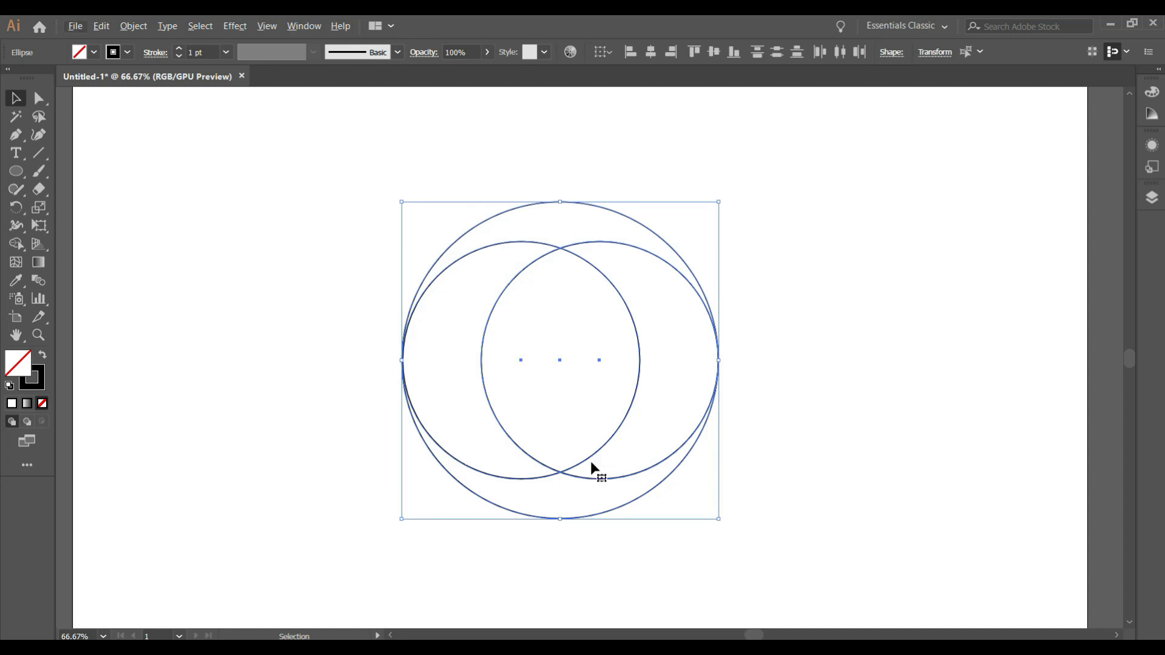
scroll(591, 461, "down", 2)
left_click_drag(16, 244, 118, 242)
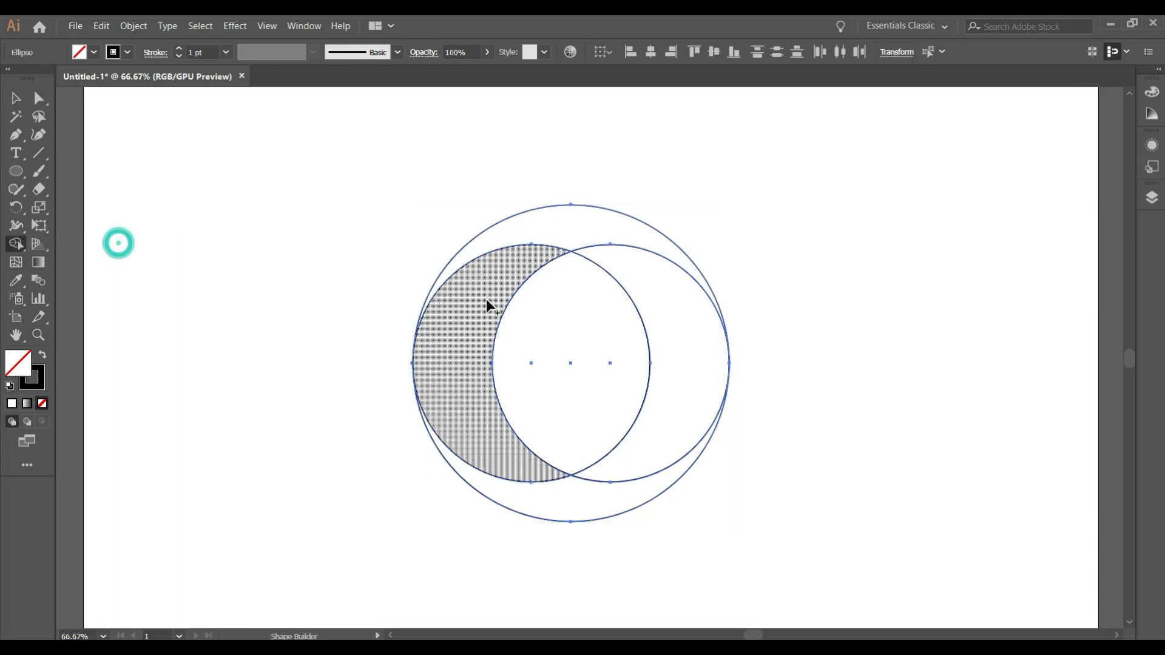
mouse_move(564, 242)
left_mouse_down()
mouse_move(493, 267)
mouse_move(473, 302)
left_mouse_up()
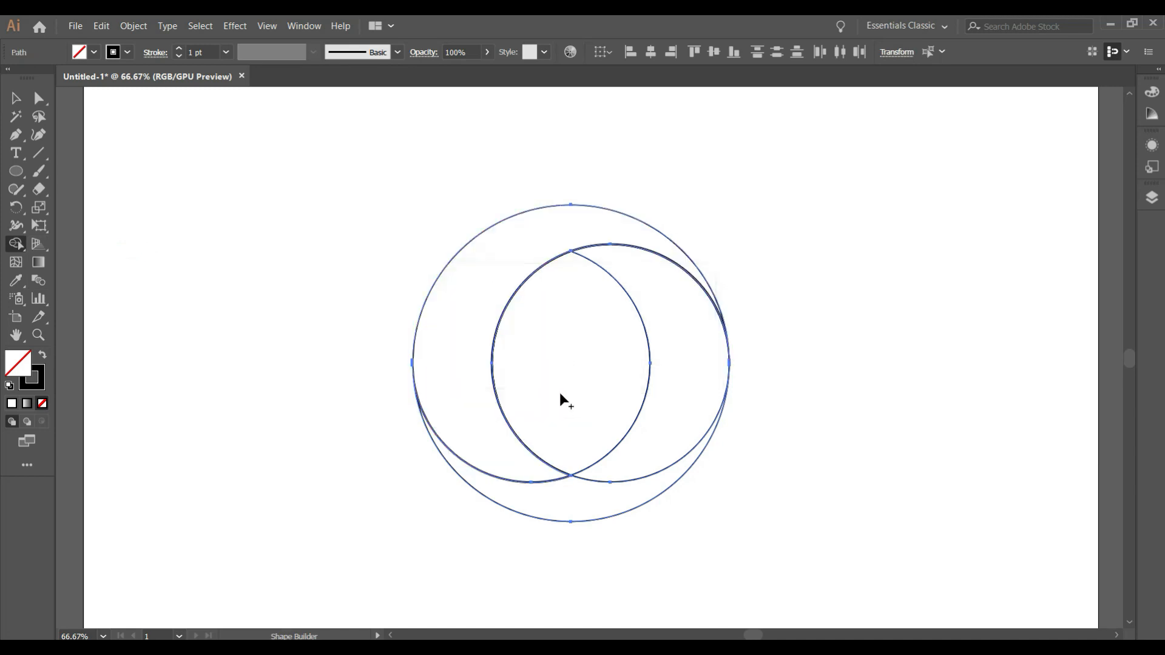
left_click_drag(559, 392, 749, 443)
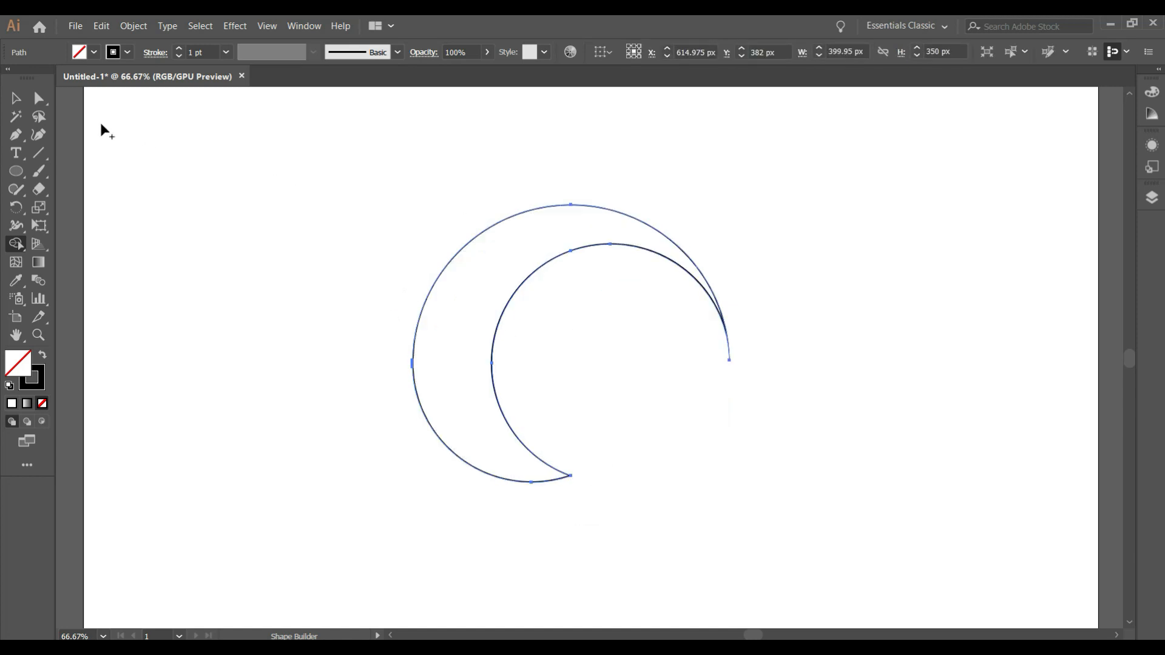
left_click(16, 98)
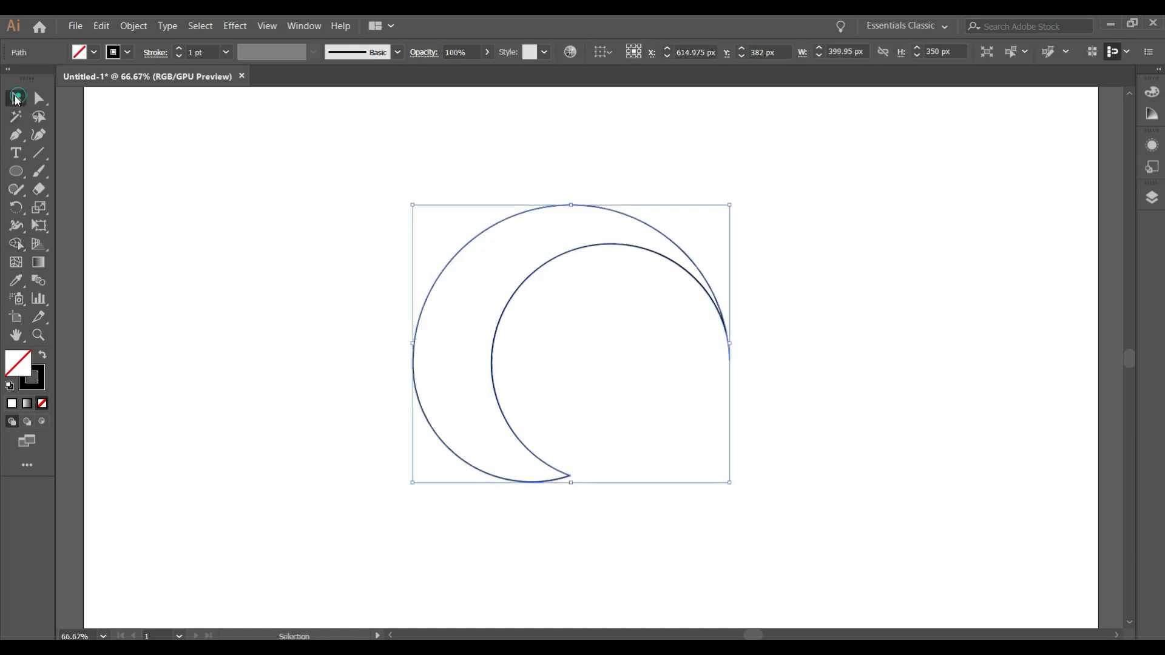
left_click(601, 401)
key("ctrl+1")
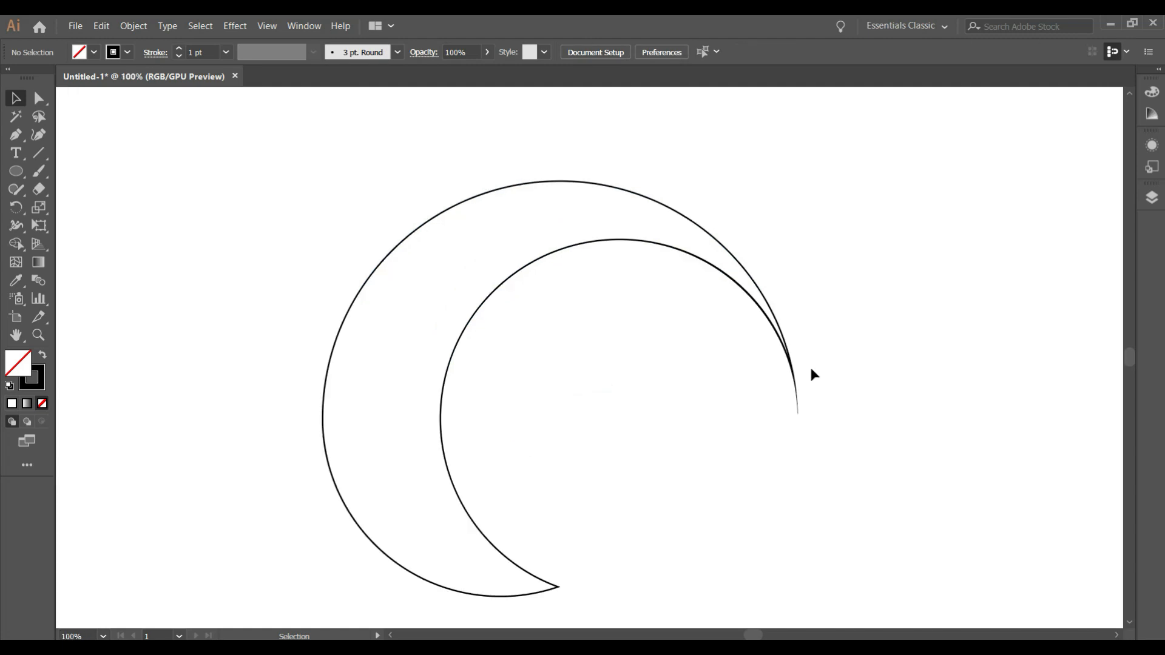
- Move the crescent slightly right and up on the artboard, to about X 648 px, Y 371 px
left_click(777, 341)
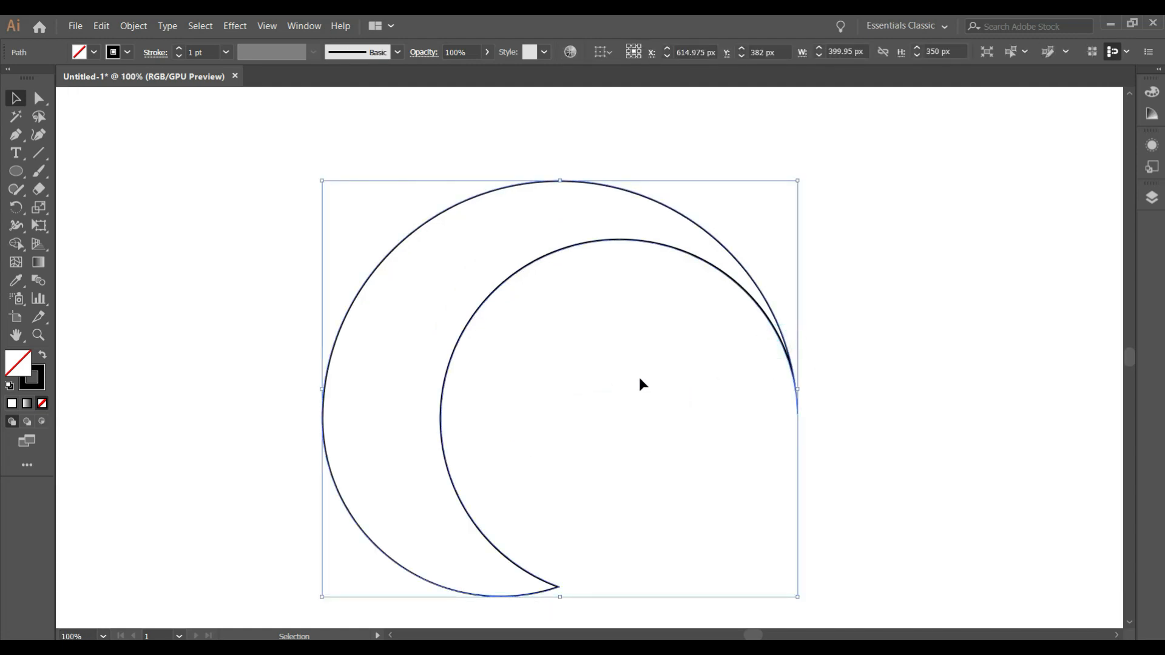
scroll(639, 378, "down", 1)
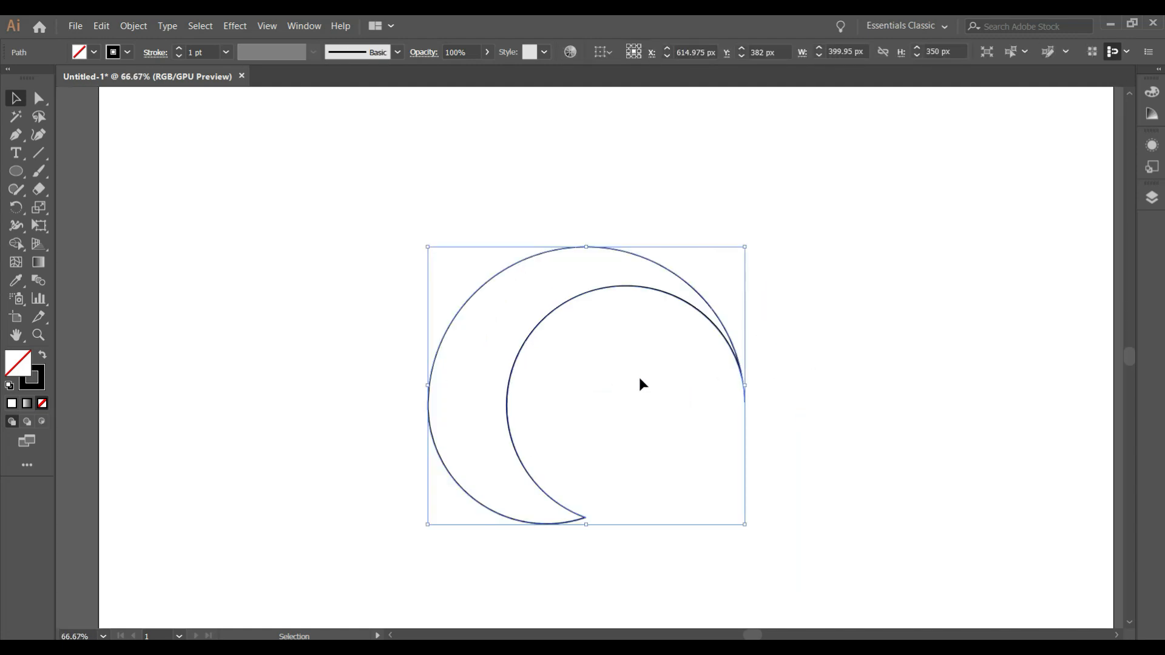
scroll(639, 374, "down", 2)
left_click(639, 375)
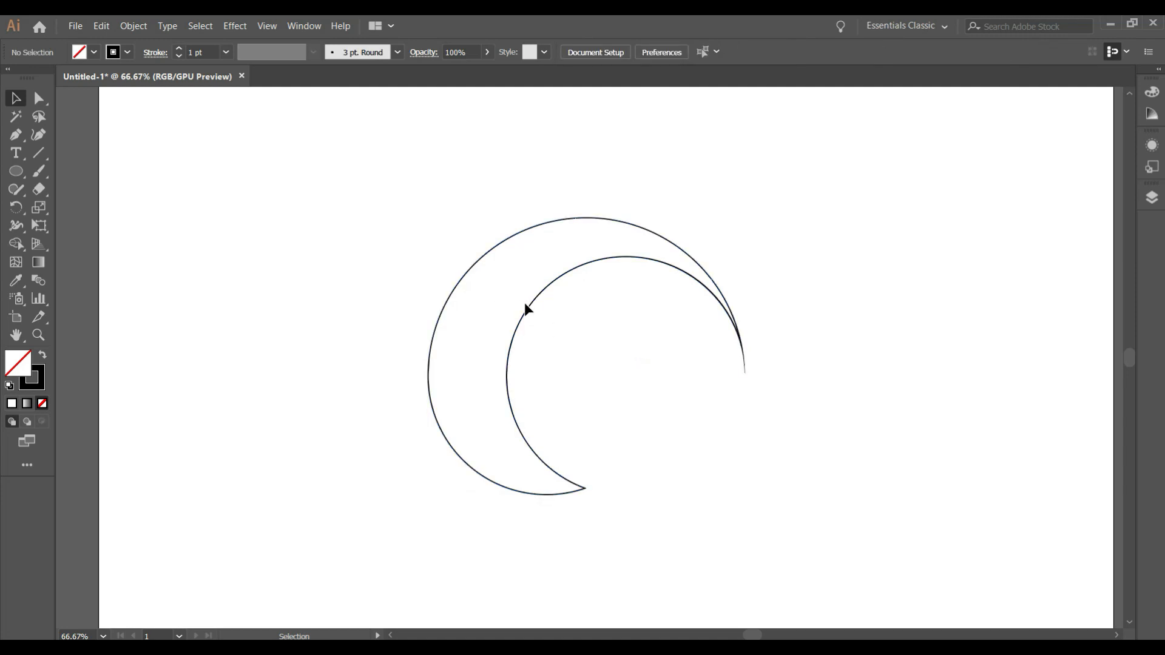
scroll(546, 376, "left", 1)
left_click(574, 460)
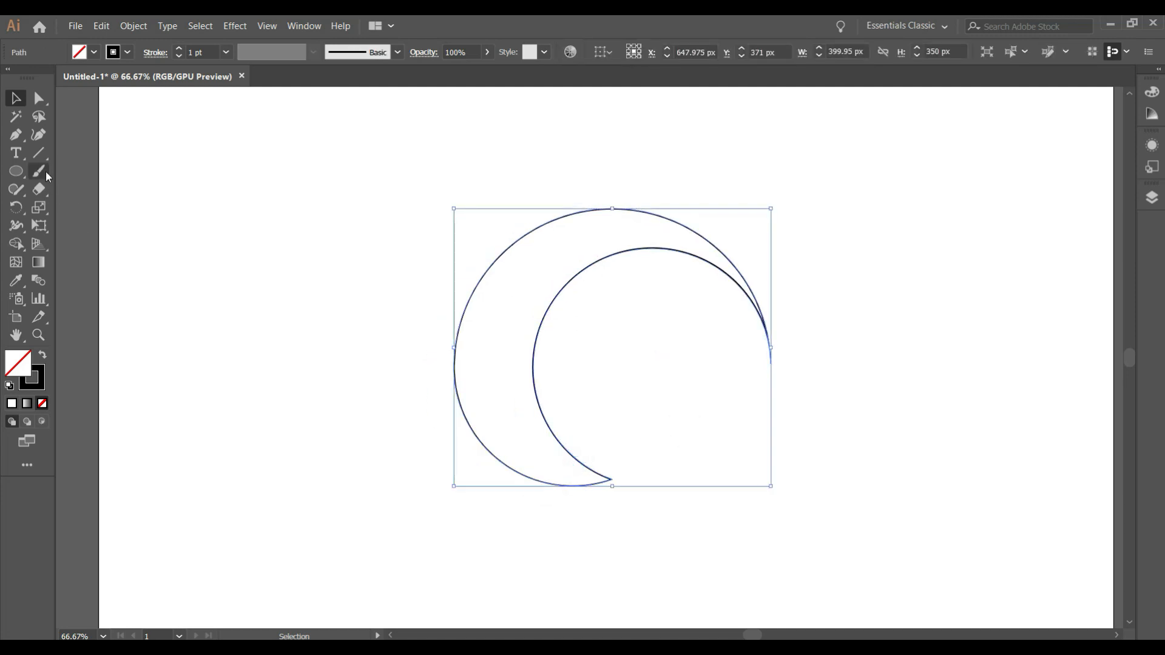
- Cut the crescent outline at its right and bottom tips with the Scissors tool, separating the outer and inner curves
mouse_move(43, 190)
left_mouse_down()
mouse_move(114, 189)
mouse_move(91, 208)
left_mouse_up()
scroll(775, 395, "up", 2)
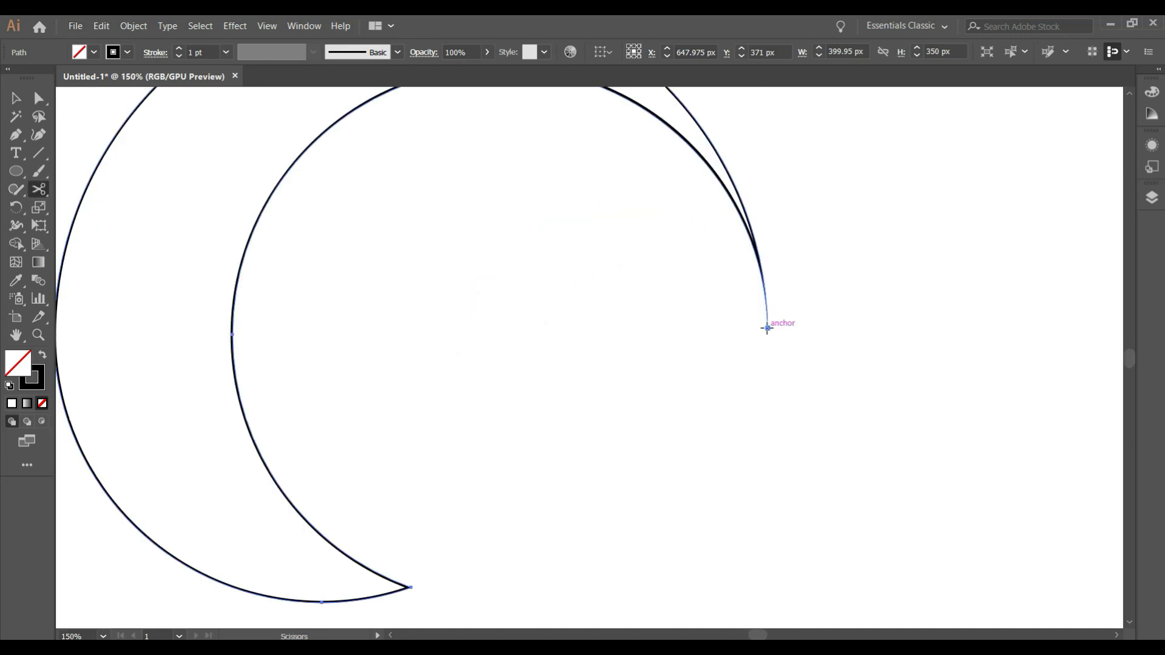
left_click(767, 328)
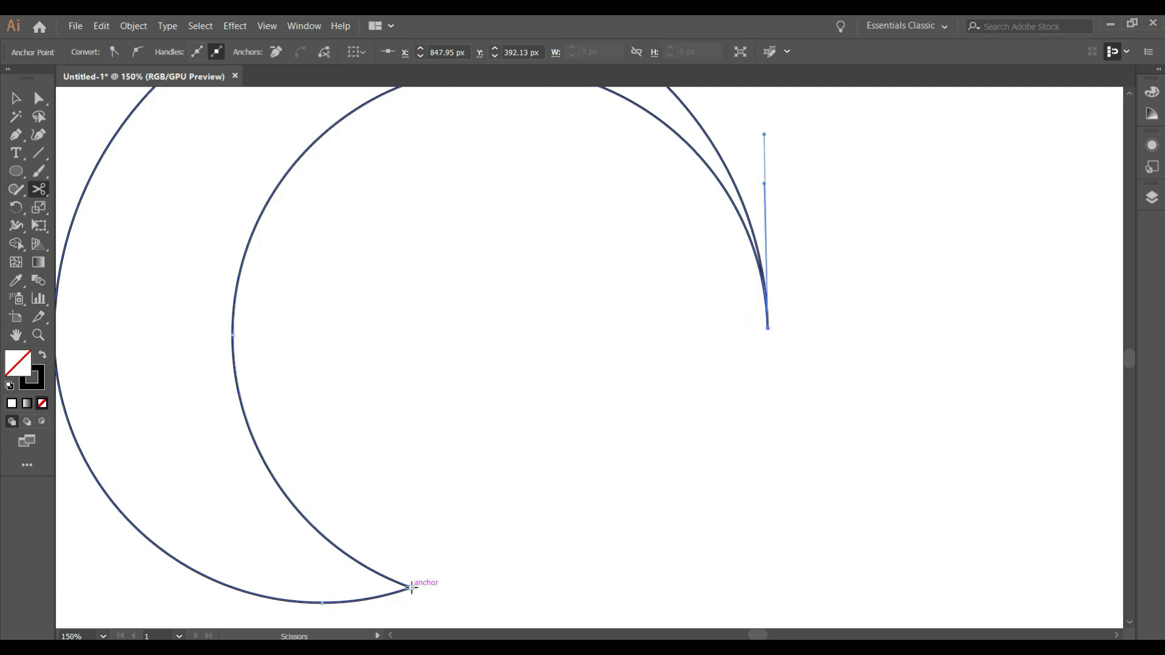
left_click(411, 587)
scroll(629, 562, "down", 1)
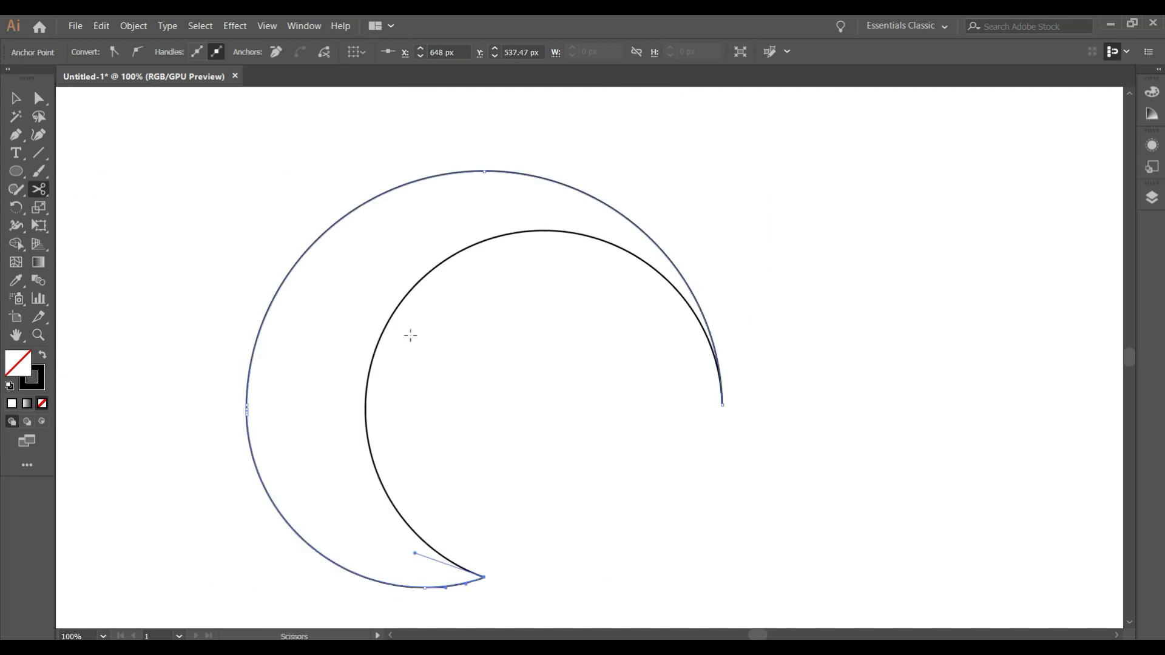
- Select both the outer and inner crescent curves and set the blend options' spacing to 8 Specified Steps
left_click(16, 98)
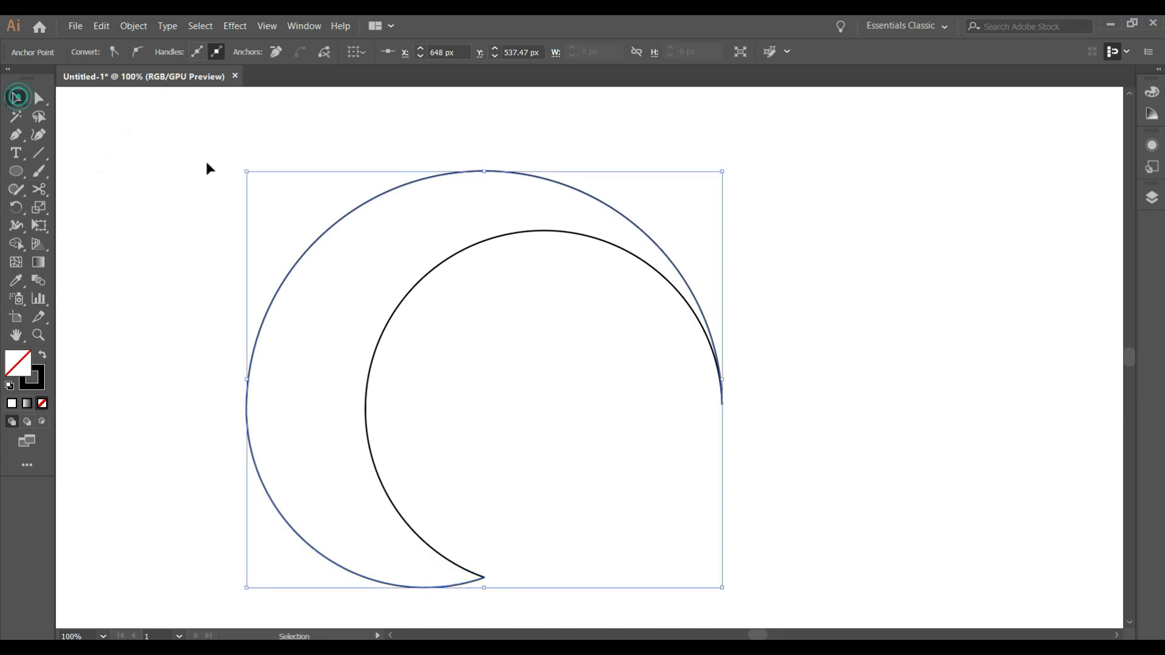
left_click(429, 271)
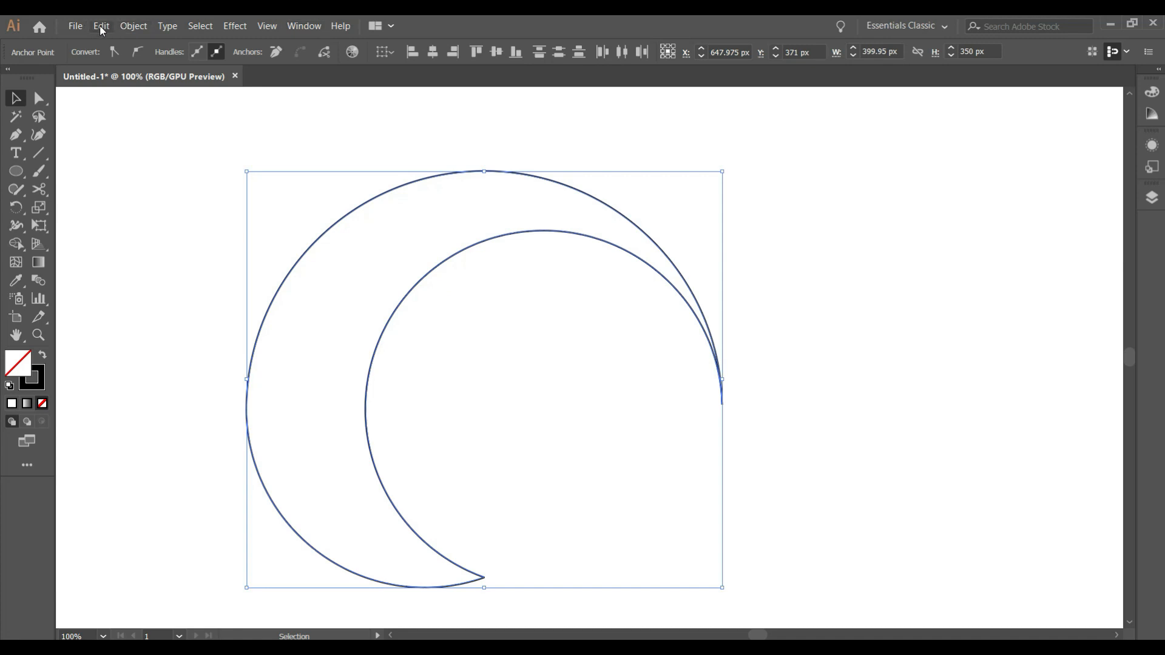
left_click(133, 26)
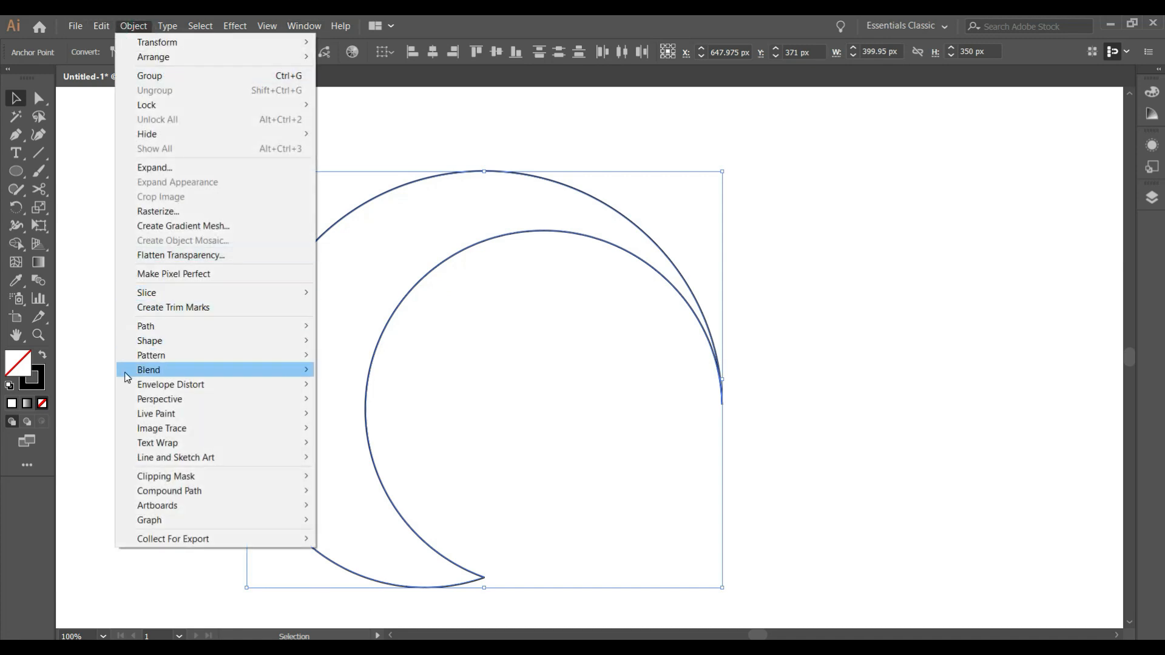
mouse_move(127, 378)
left_click(382, 411)
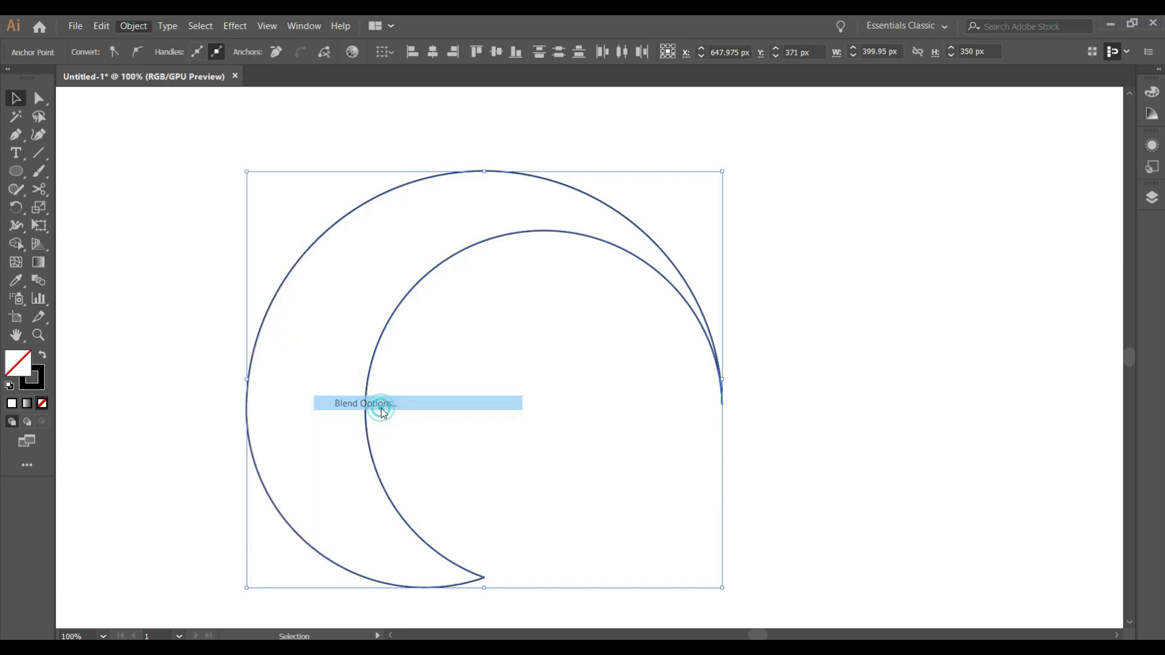
left_click_drag(839, 135, 968, 135)
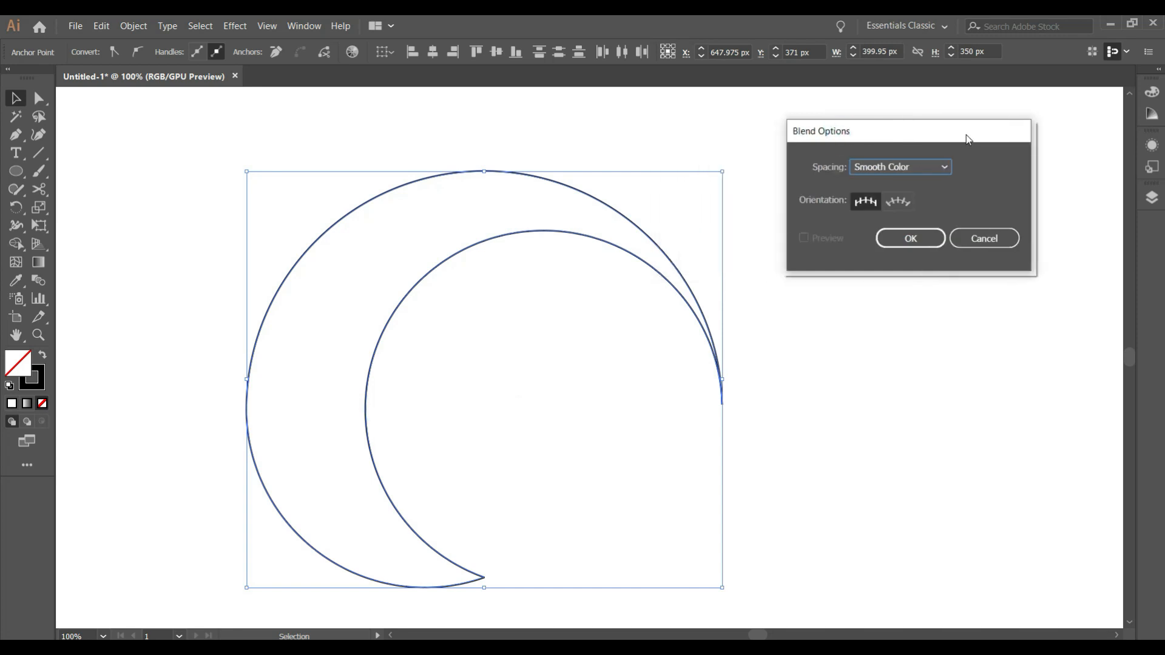
left_click(945, 167)
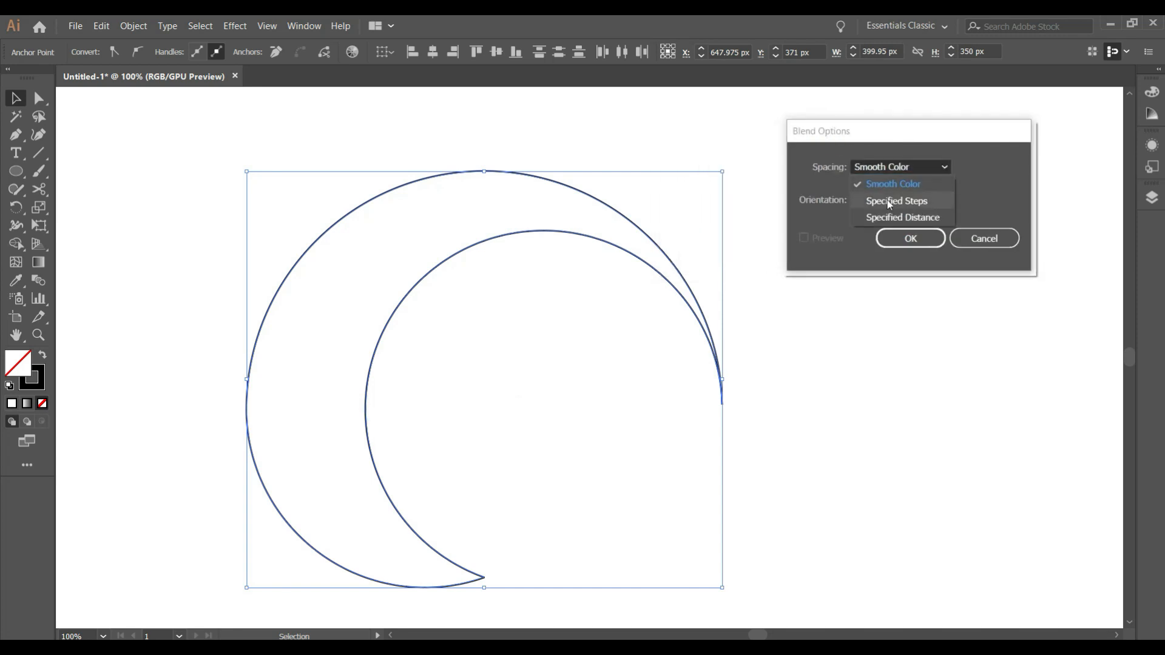
left_click(916, 202)
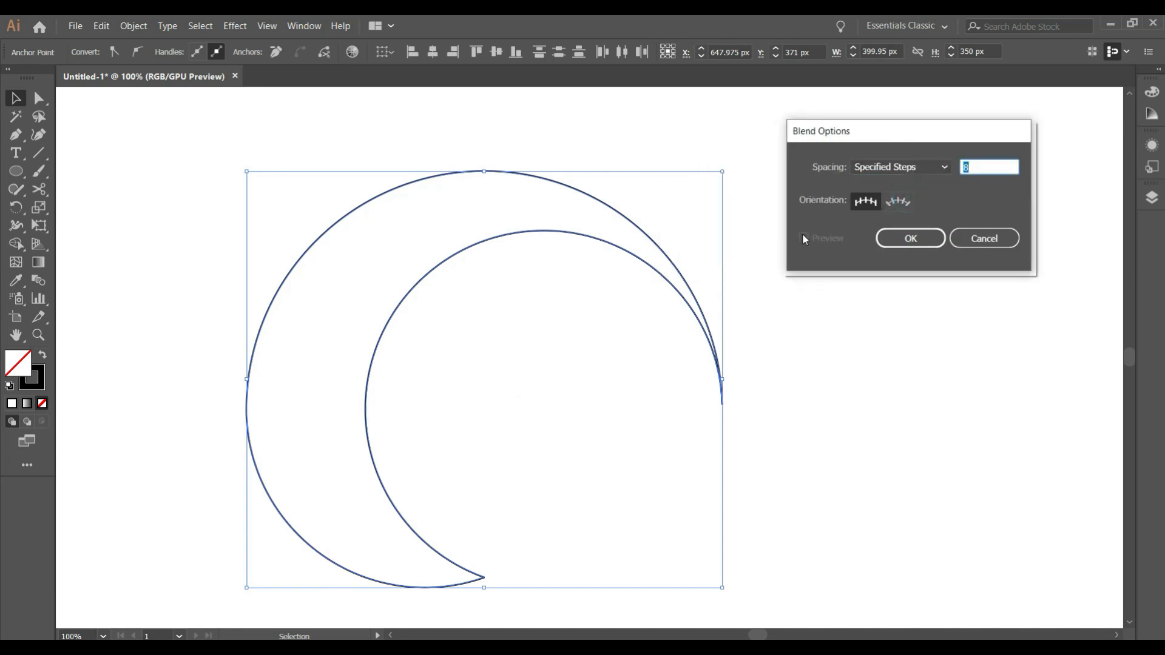
left_click(913, 238)
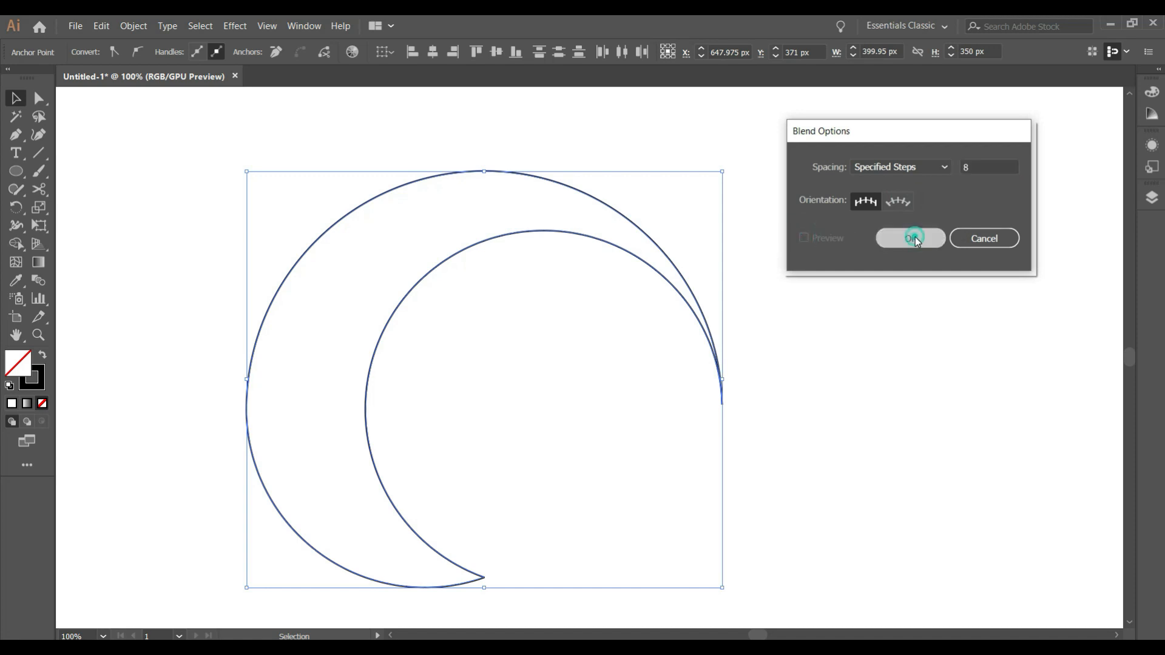
- Make a blend between the two selected crescent curves
left_click(135, 26)
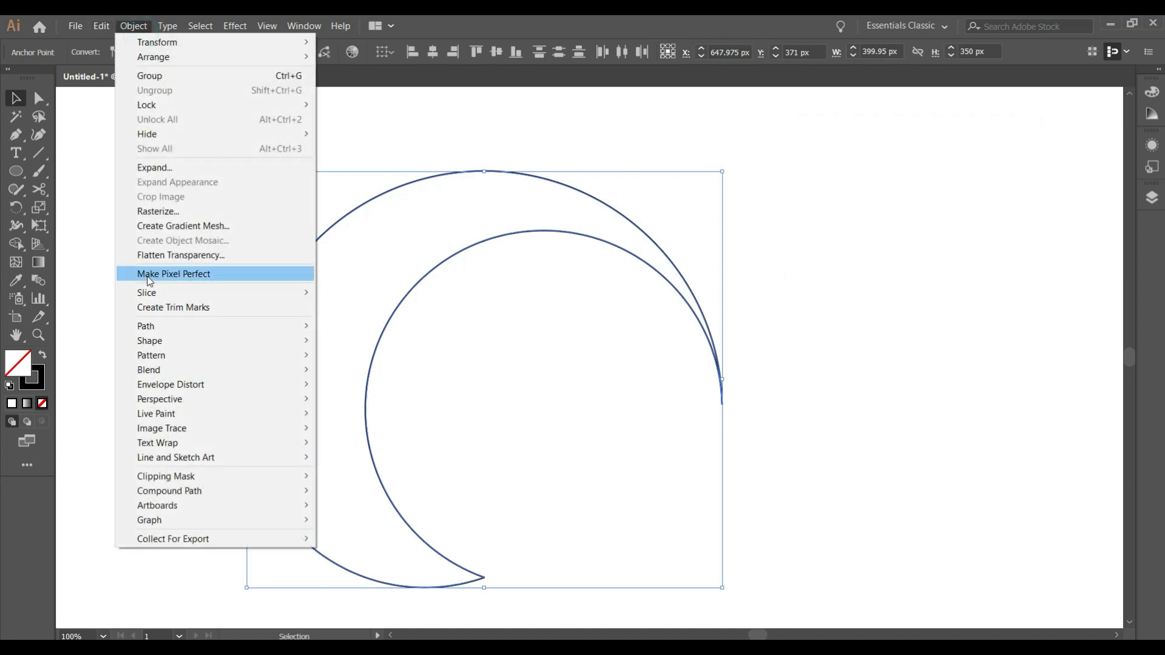
mouse_move(184, 372)
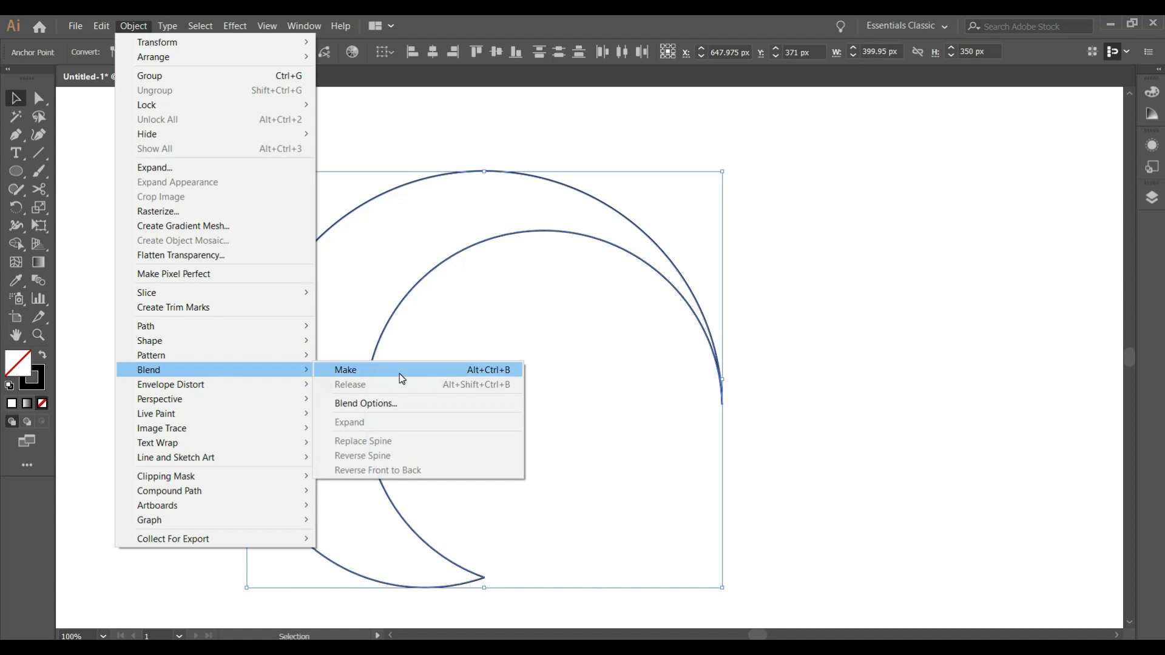
left_click(399, 373)
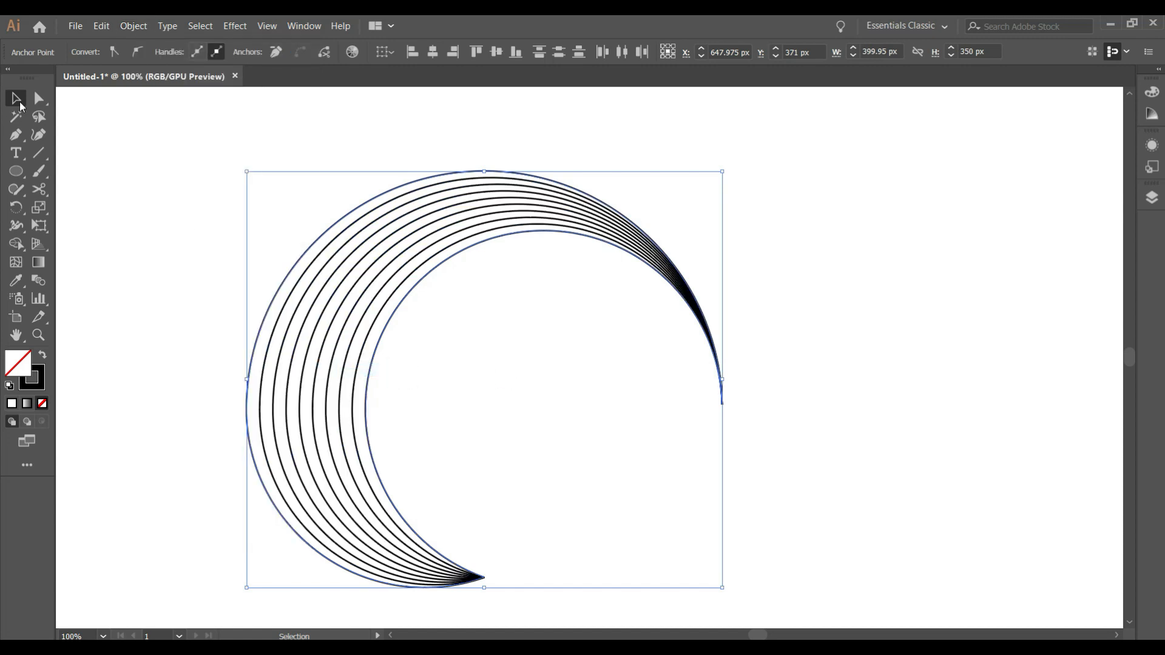
- Change the crescent blend's spacing to 18 specified steps with preview enabled, then deselect the artwork
left_click(38, 283)
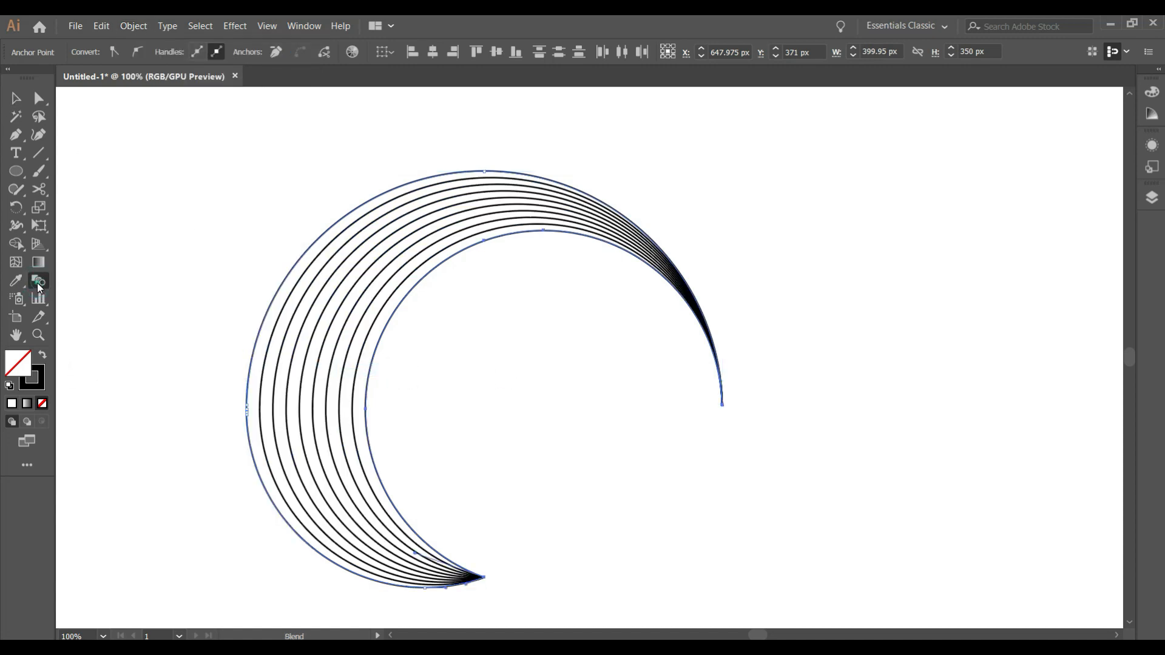
double_click(38, 283)
left_click(974, 167)
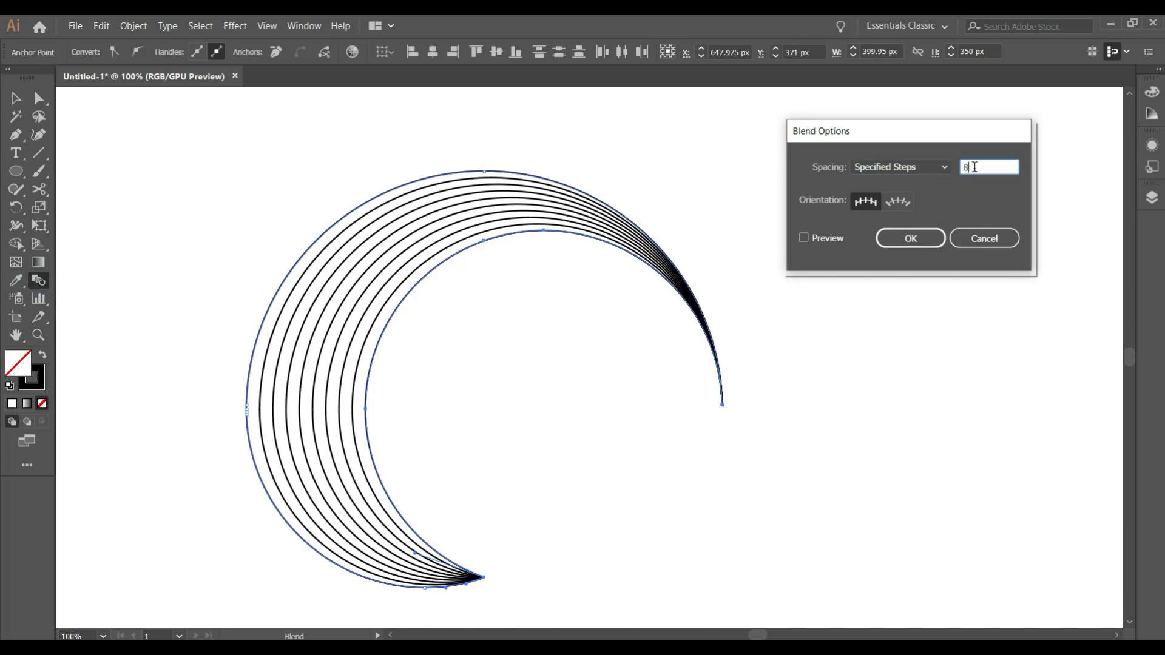
left_click(803, 238)
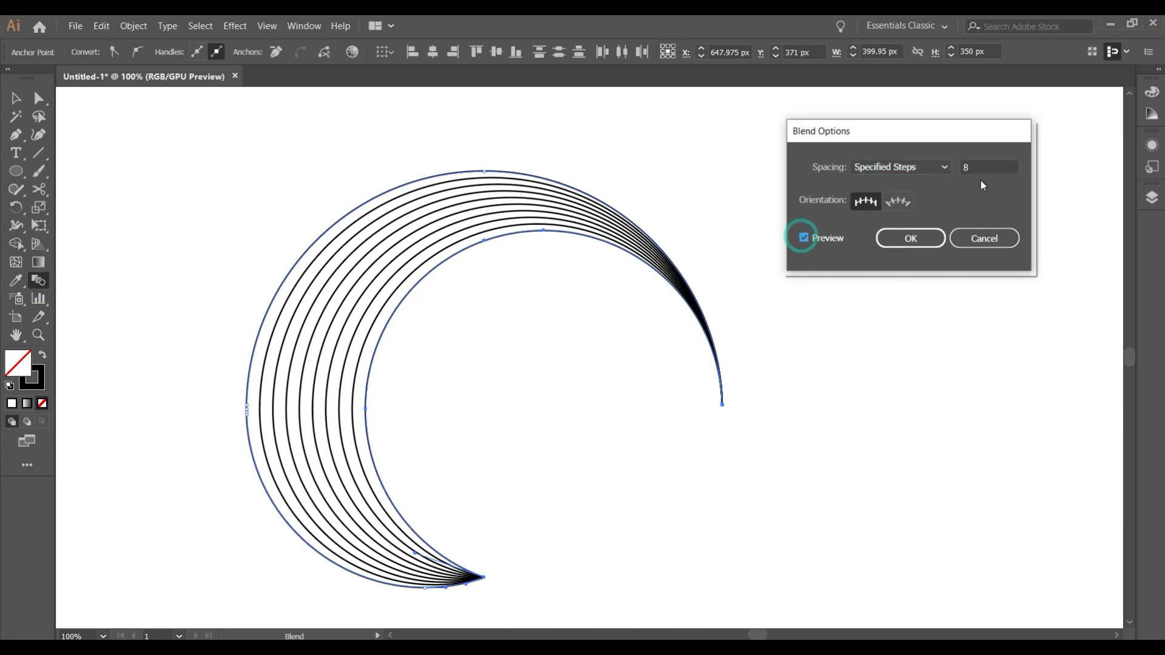
left_click_drag(978, 168, 949, 169)
key("Up")
key("Up")
key("Up")
key("Up")
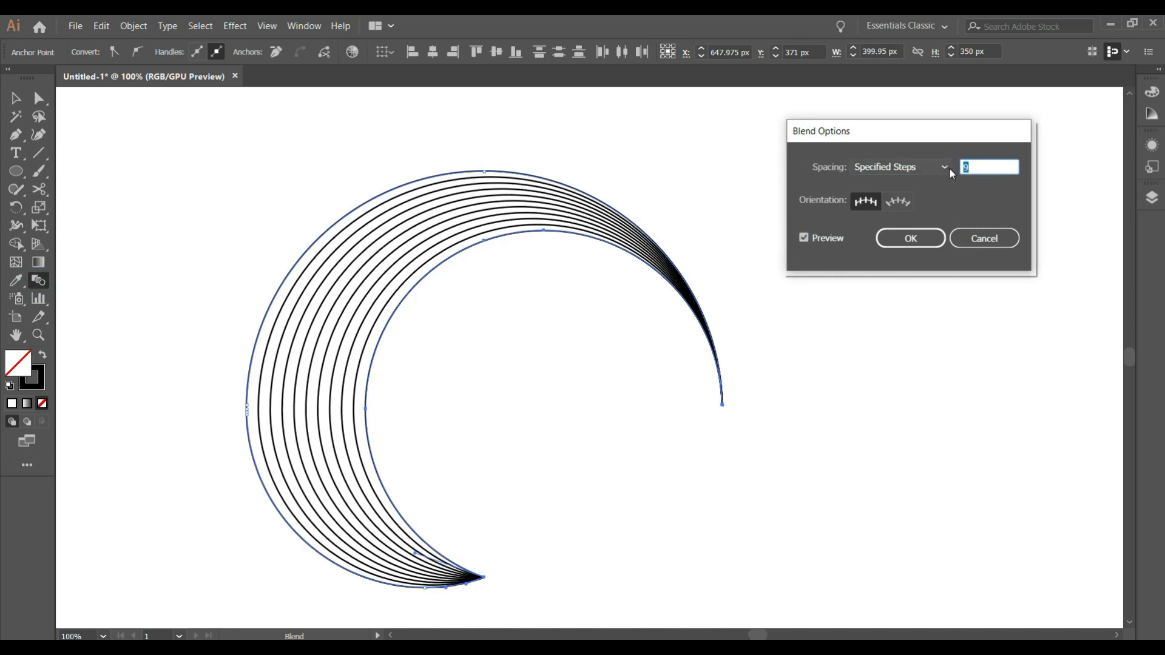
key("Up")
key("Up")
key("Up")
key("Up")
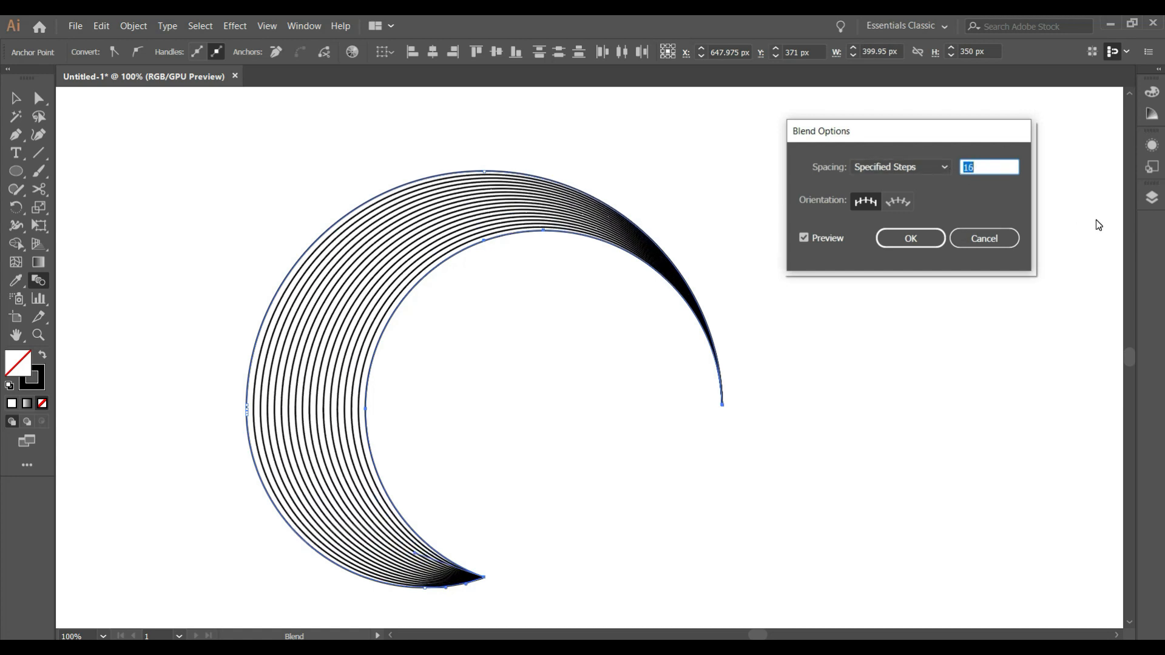
key("Up")
key("Up")
key("Up")
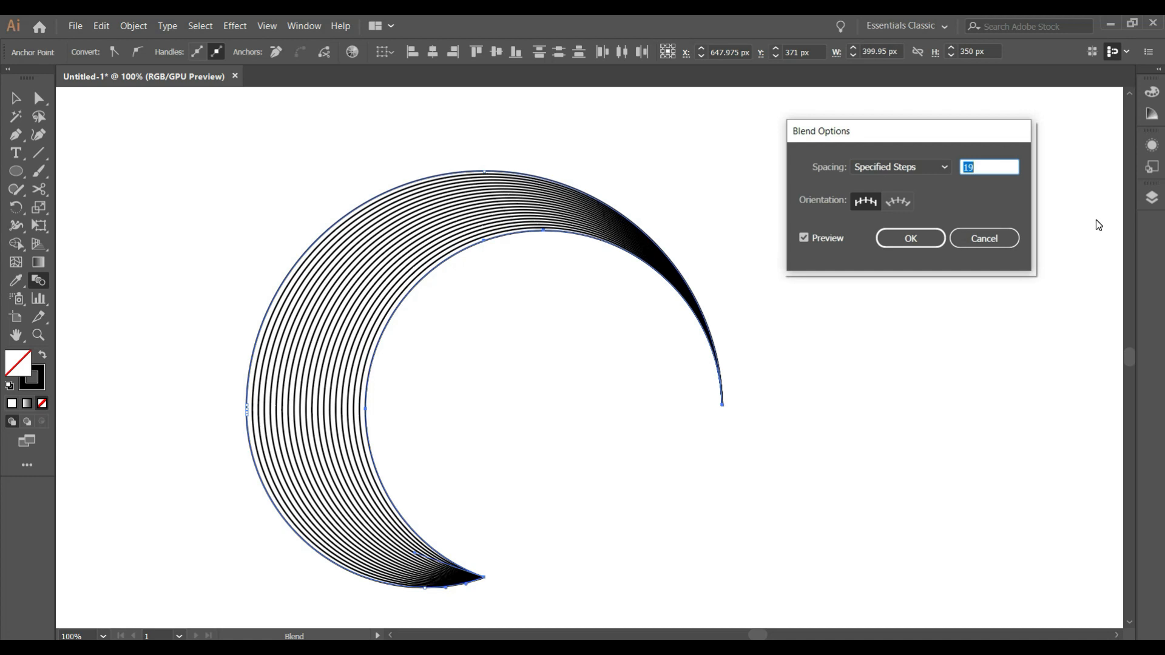
key("Down")
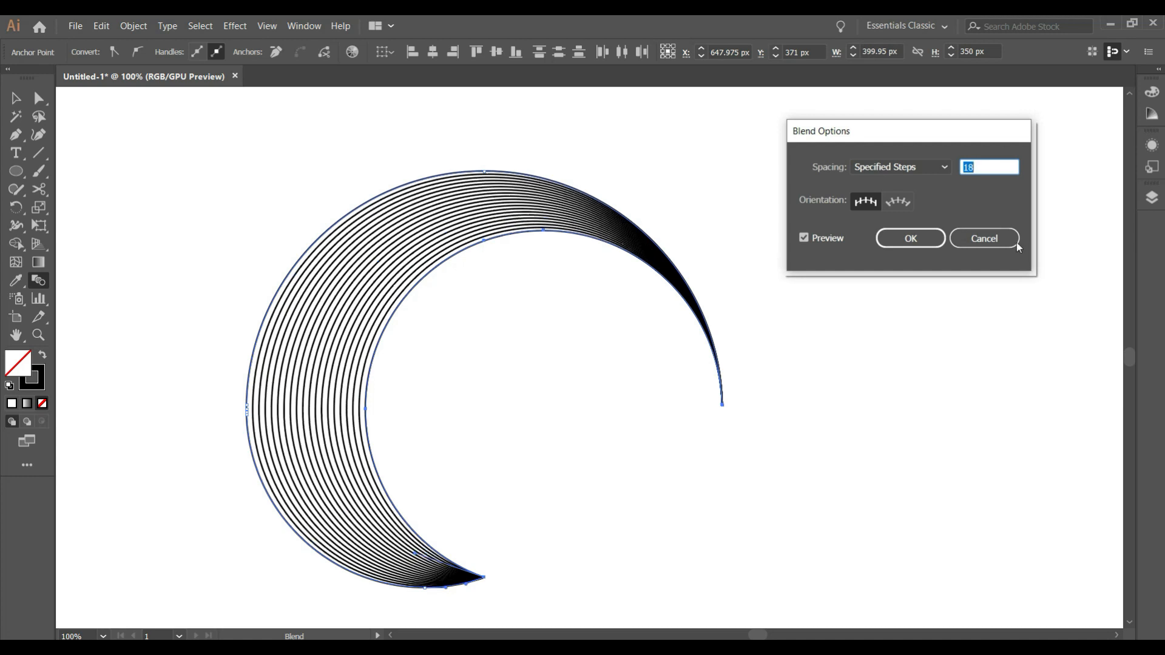
left_click(913, 238)
left_click(15, 98)
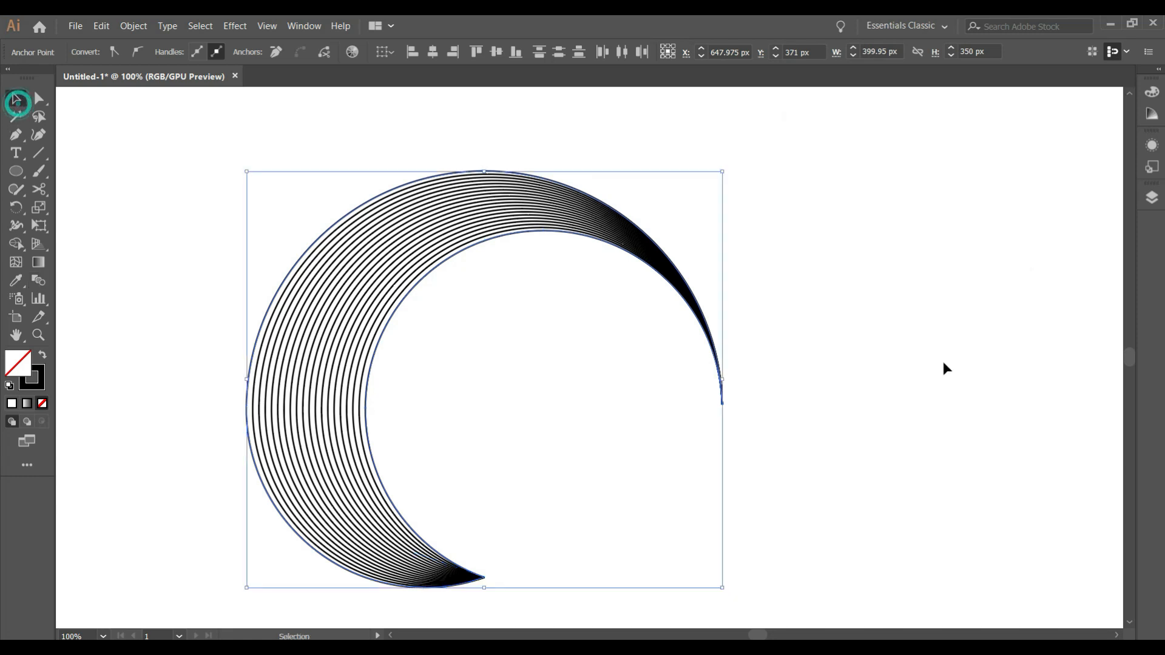
left_click(944, 367)
- Copy the blended crescent and paste the duplicate in front of the original
key("ctrl+minus")
left_click(520, 257)
left_click(133, 25)
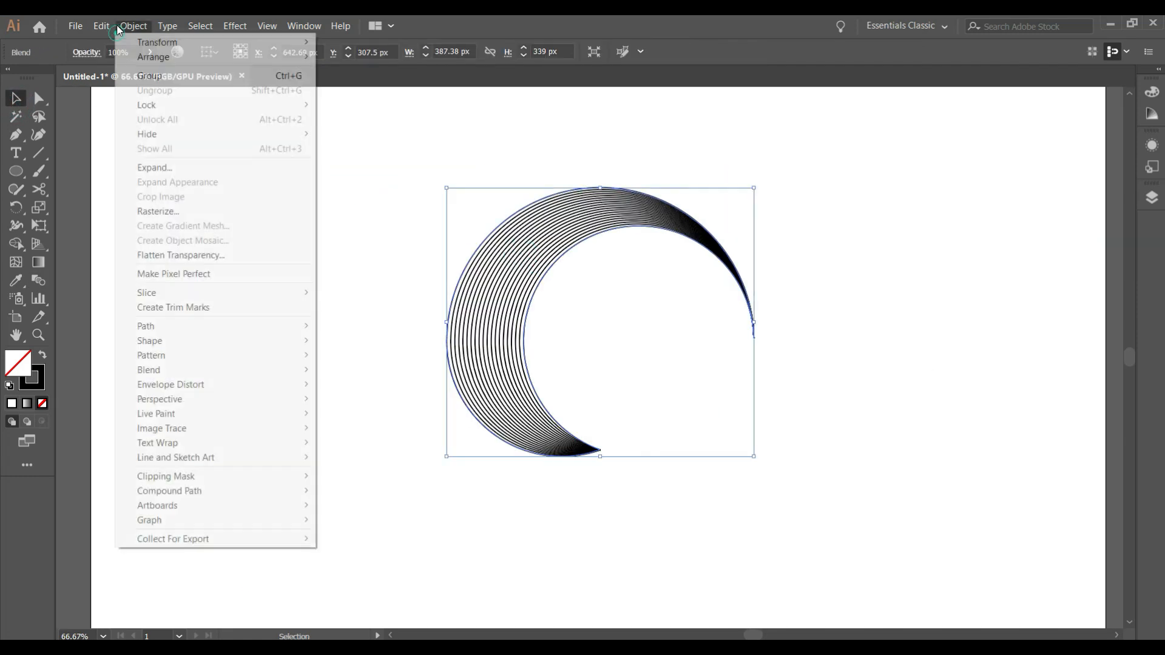
mouse_move(101, 25)
left_click(120, 90)
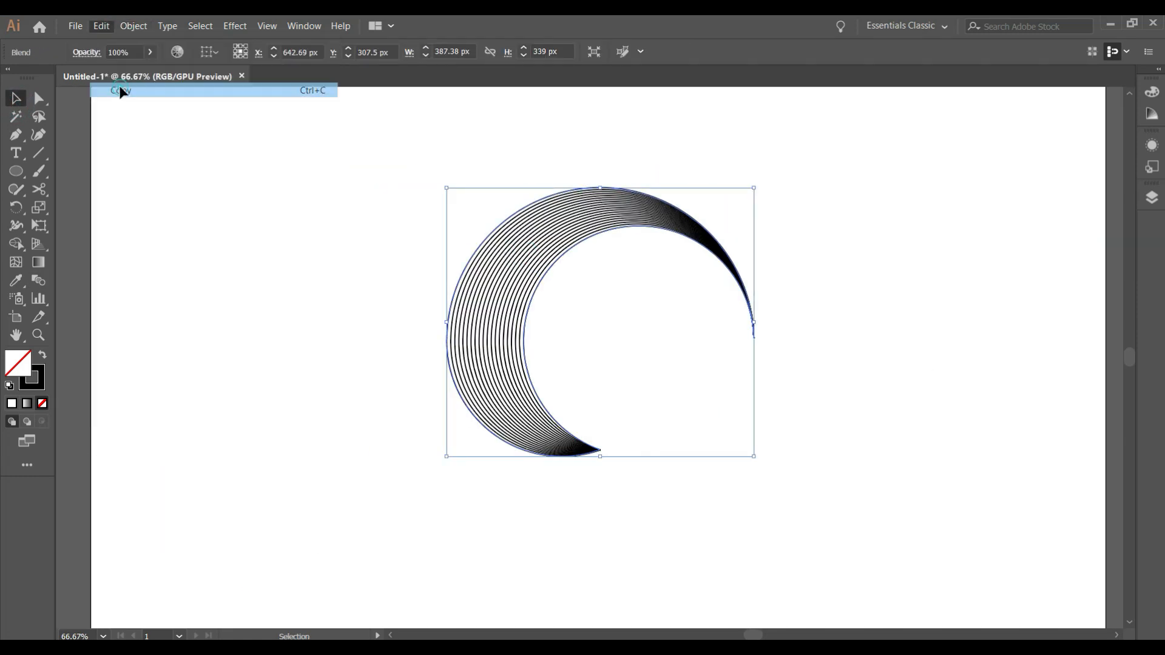
left_click(101, 26)
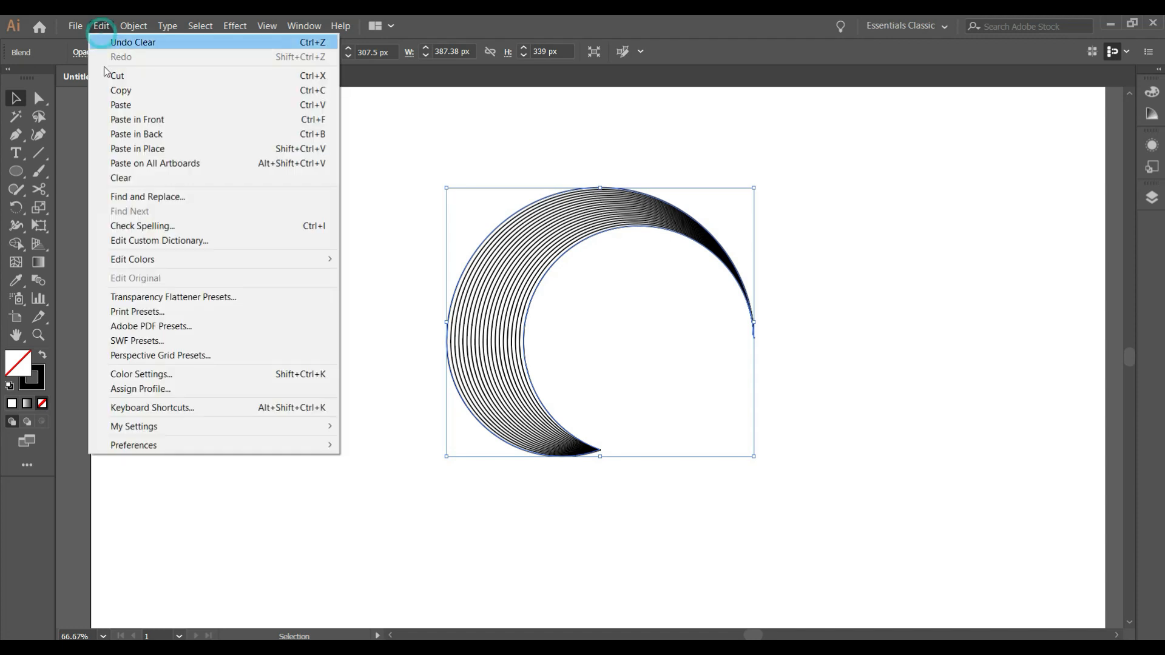
left_click(167, 120)
- Rotate the pasted crescent about half a turn and position it opposite the original to form an interlocking ring
left_click_drag(754, 184, 460, 527)
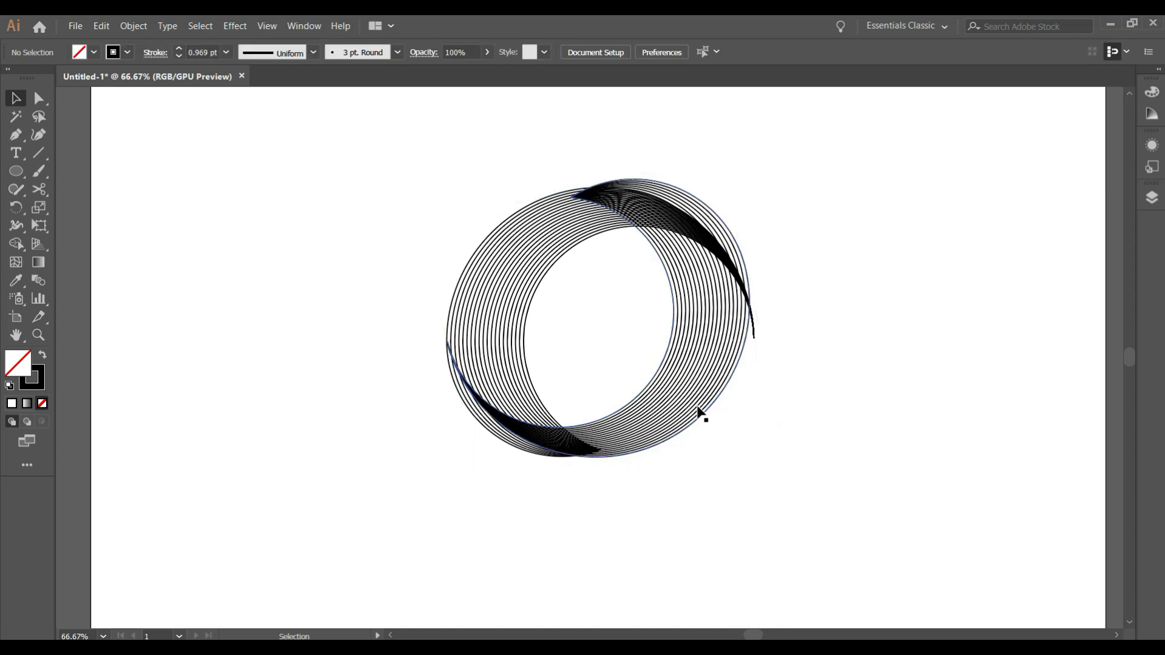
left_click_drag(697, 408, 706, 461)
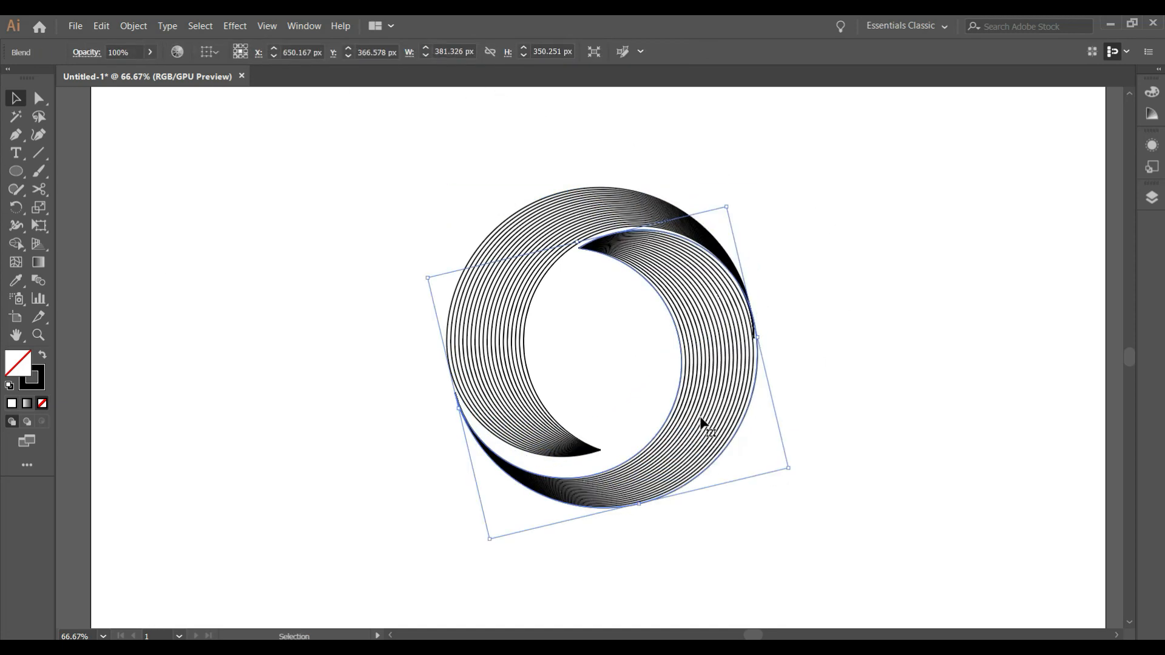
left_click_drag(701, 417, 696, 413)
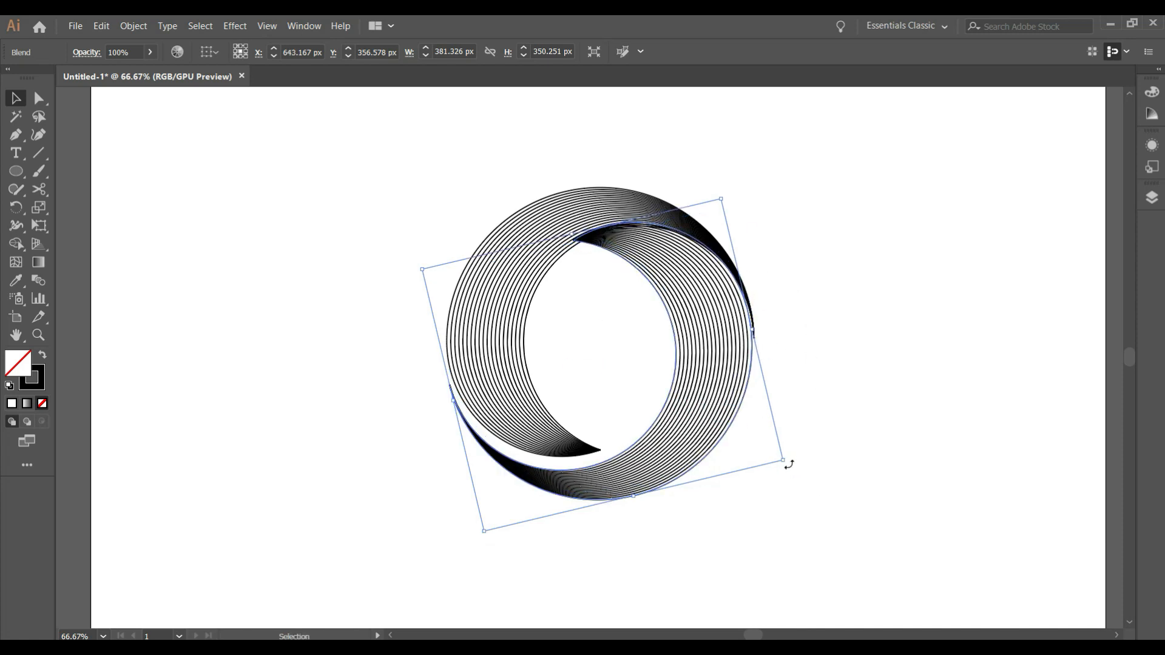
left_click_drag(788, 465, 770, 512)
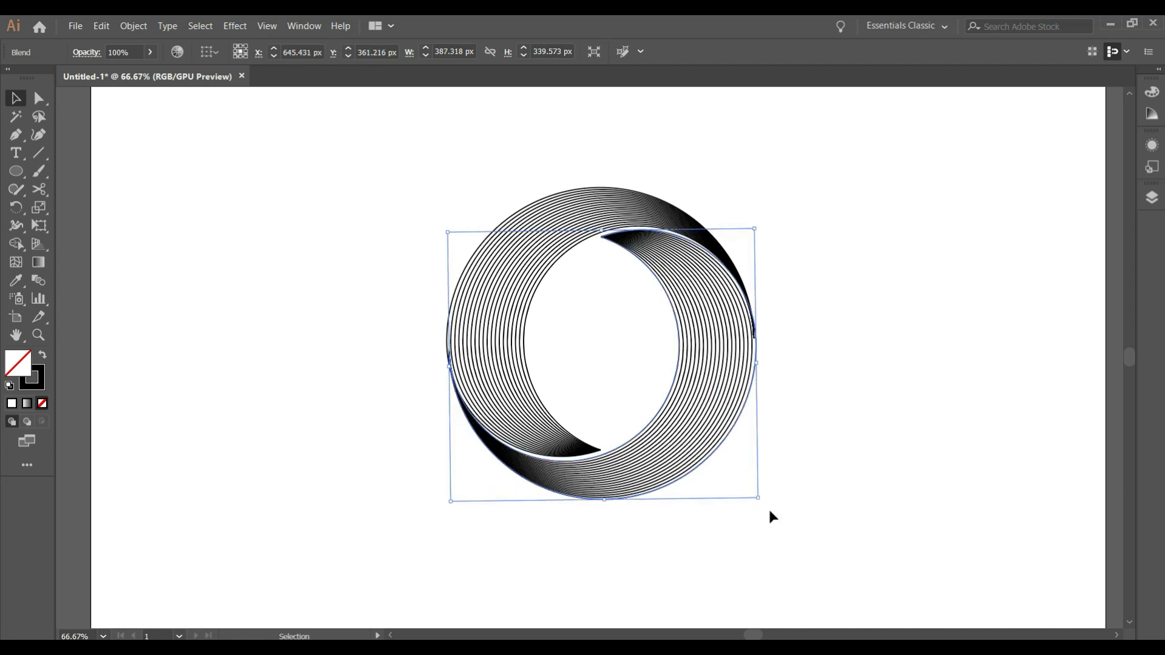
- Nudge the rotated crescent 3 px up and 2 px left to align it with the original, and deselect it
key("Up")
key("Up")
key("Up")
key("Left")
key("Left")
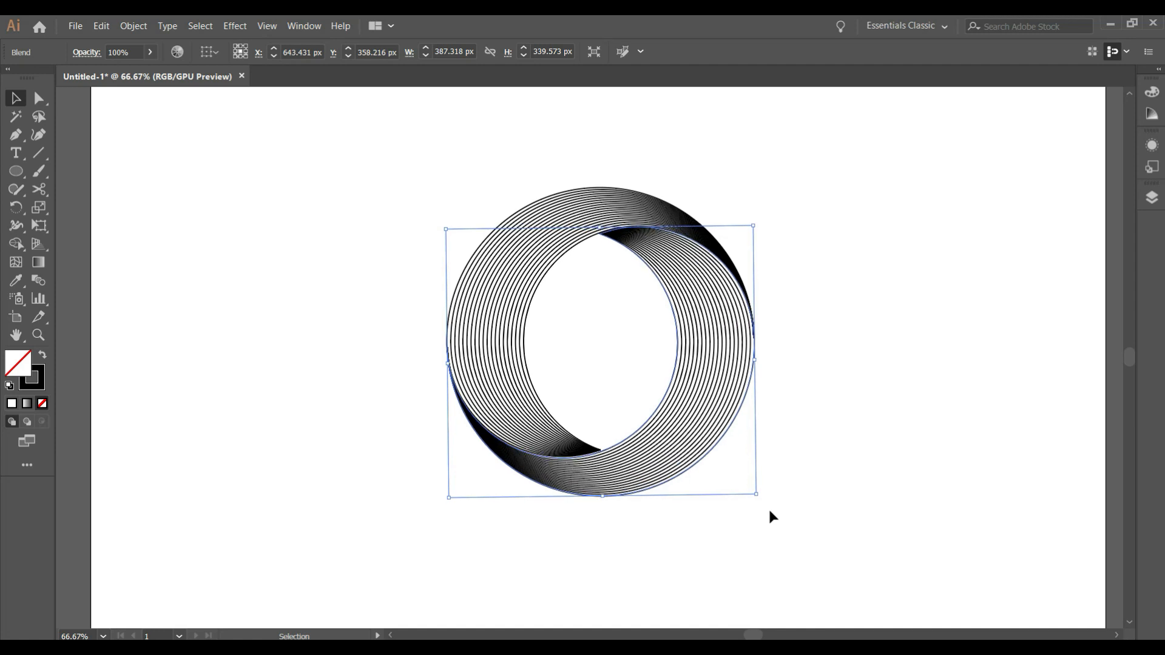
left_click(781, 510)
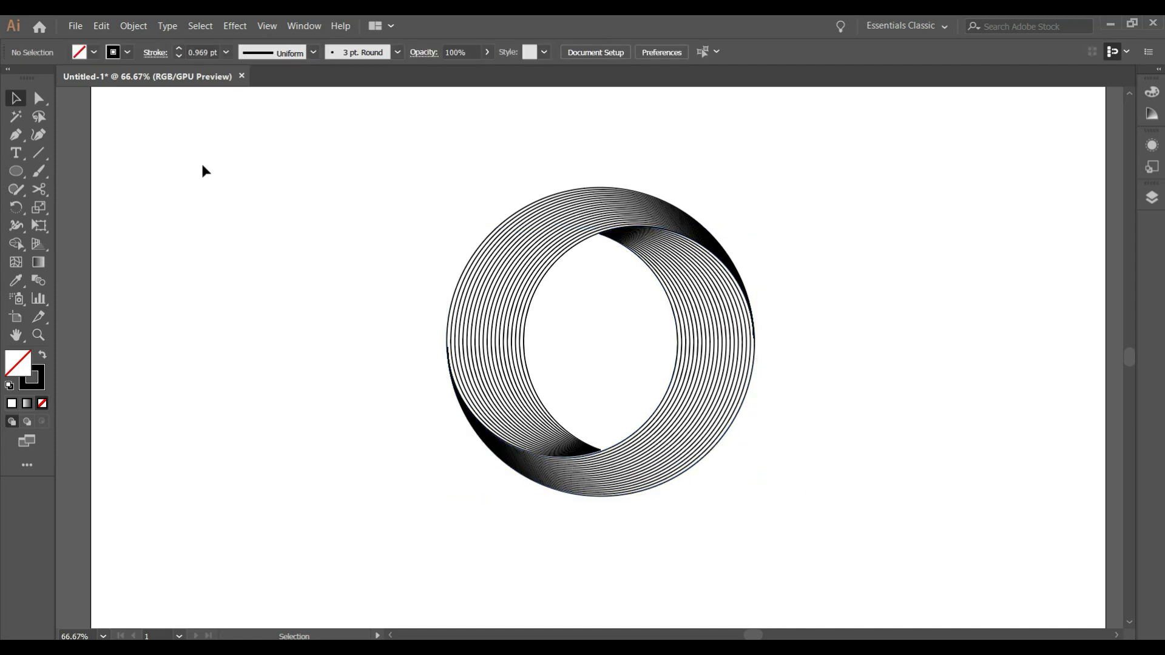
- Select both blended crescents, move the ring down to the vertical middle of the artboard, and deselect it
left_click(15, 335)
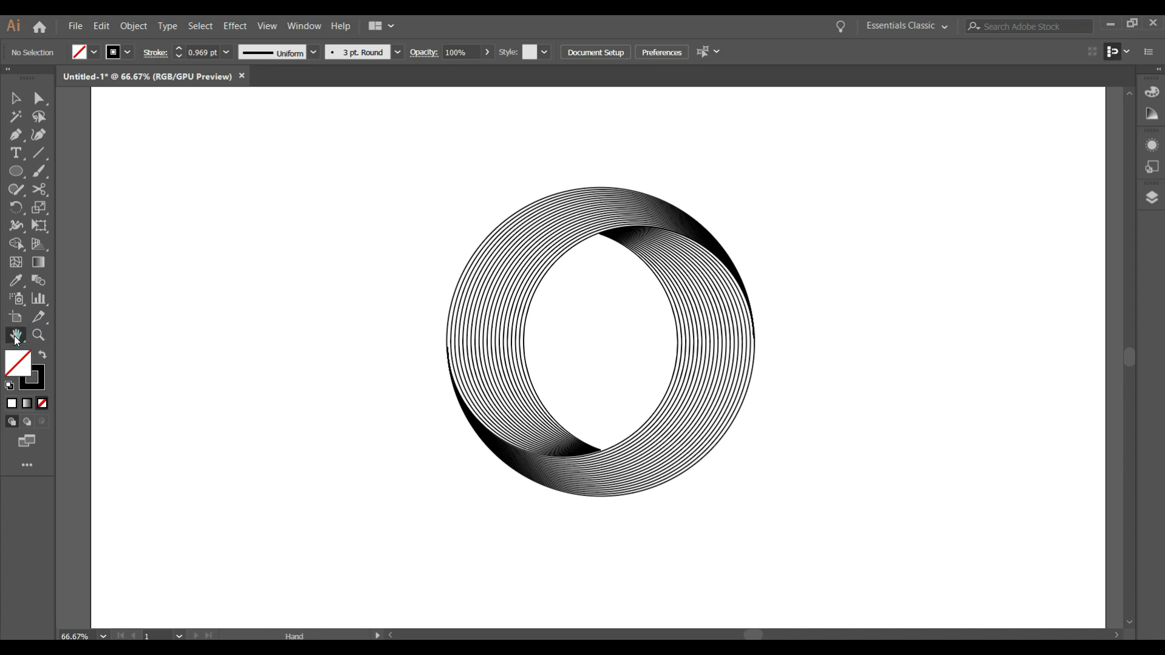
left_click_drag(255, 374, 207, 373)
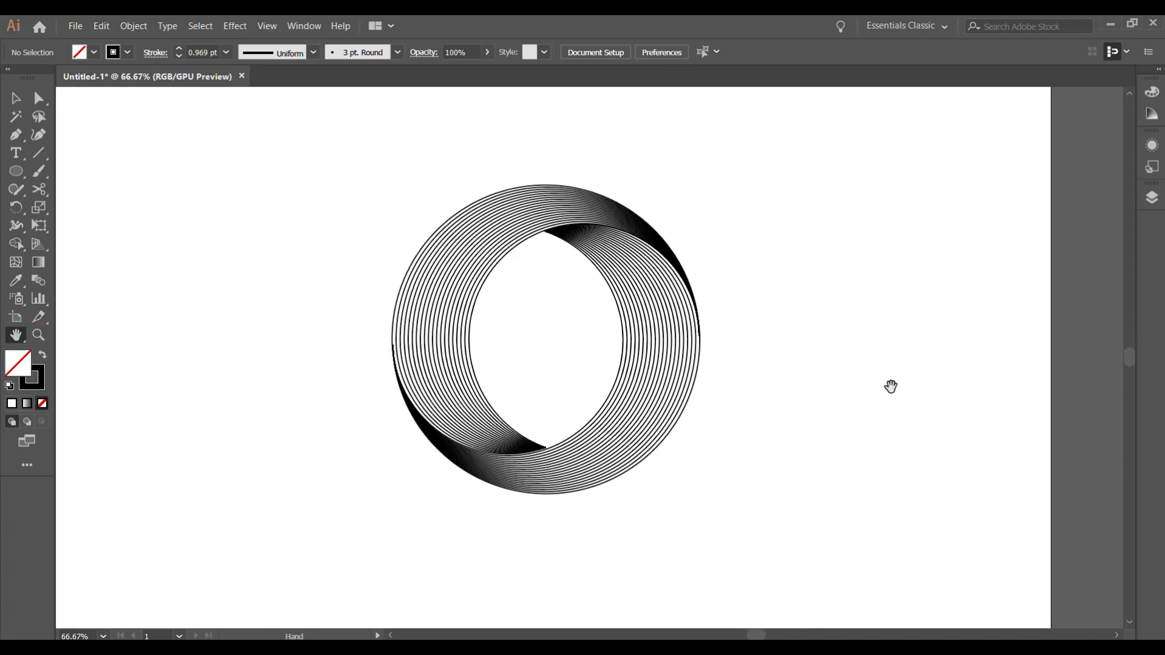
key("v")
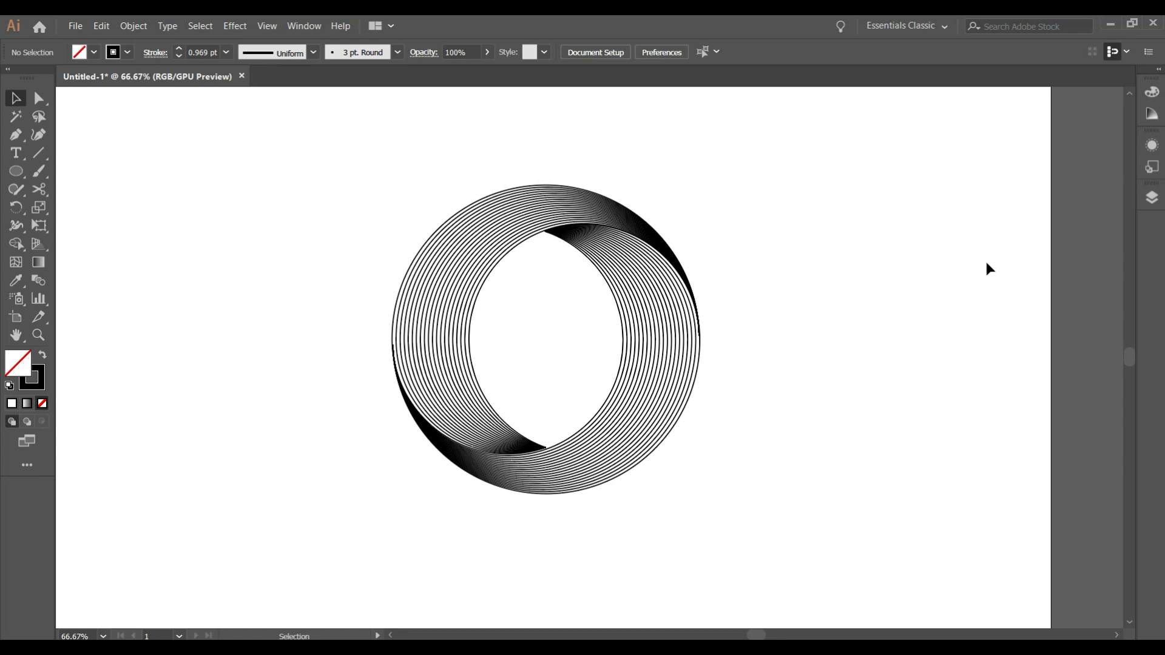
left_click_drag(957, 241, 984, 245)
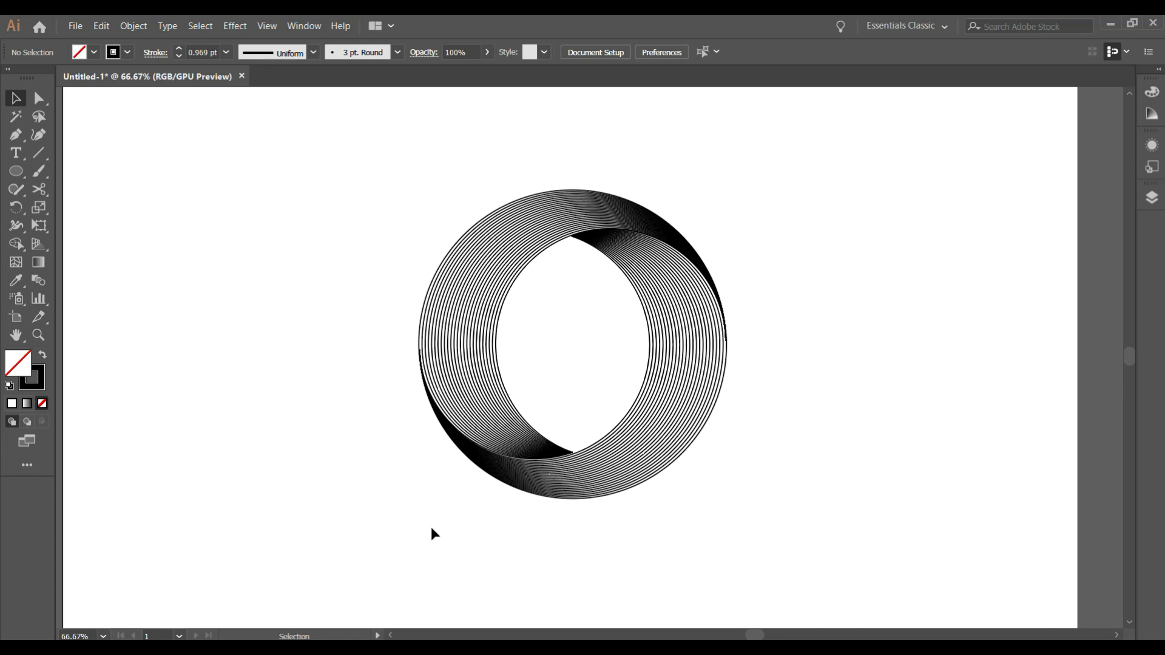
scroll(480, 529, "down", 1)
scroll(480, 529, "down", 1)
left_click_drag(455, 177, 643, 364)
left_click_drag(624, 431, 627, 466)
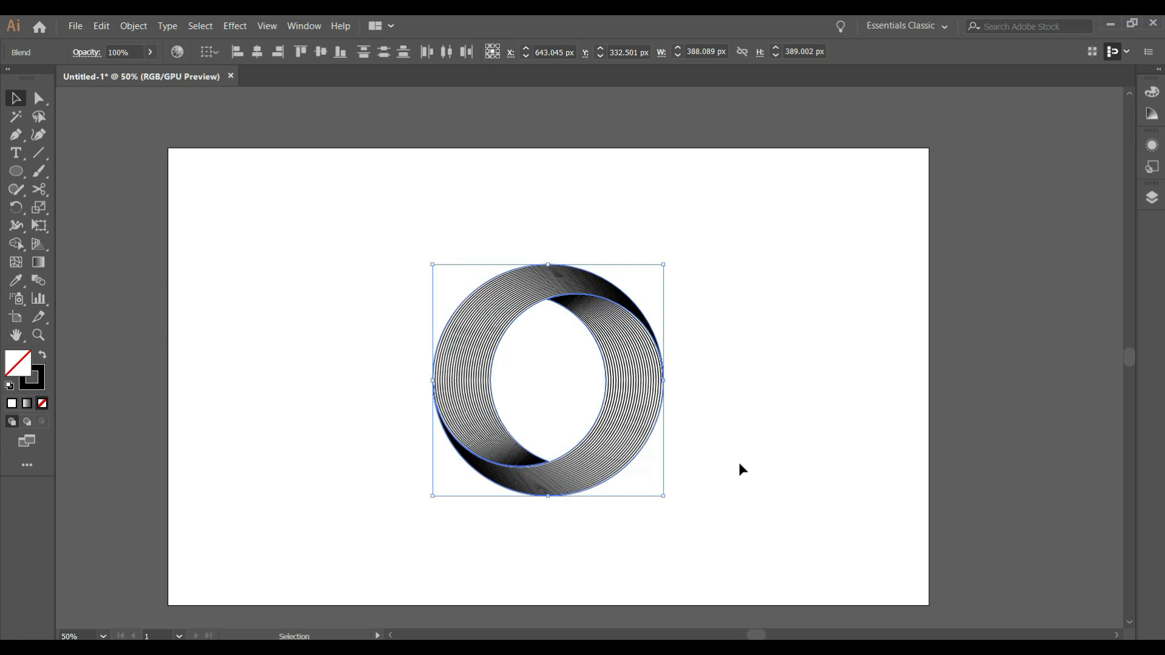
left_click(832, 468)
- Draw a rectangle about 1280 × 769 px covering the whole artboard with the Rectangle tool
left_click(32, 173)
left_click(85, 171)
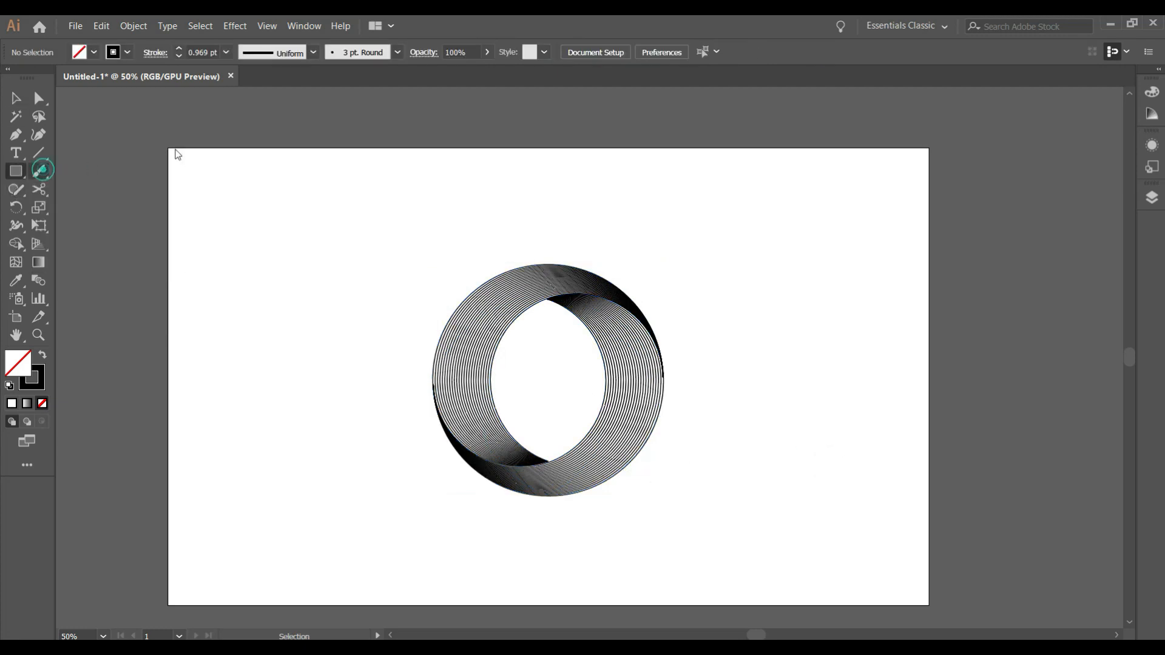
left_click_drag(167, 149, 928, 605)
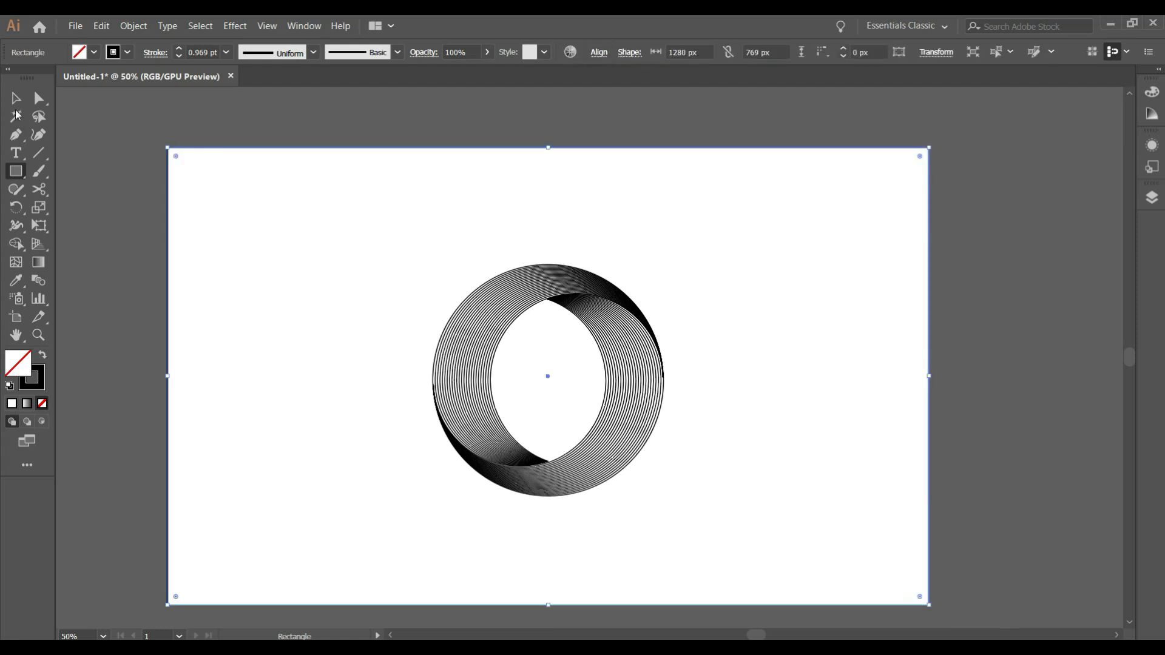
- Fill the artboard-sized rectangle with light orange and send it to the back, behind the ring
left_click(94, 52)
left_click(149, 80)
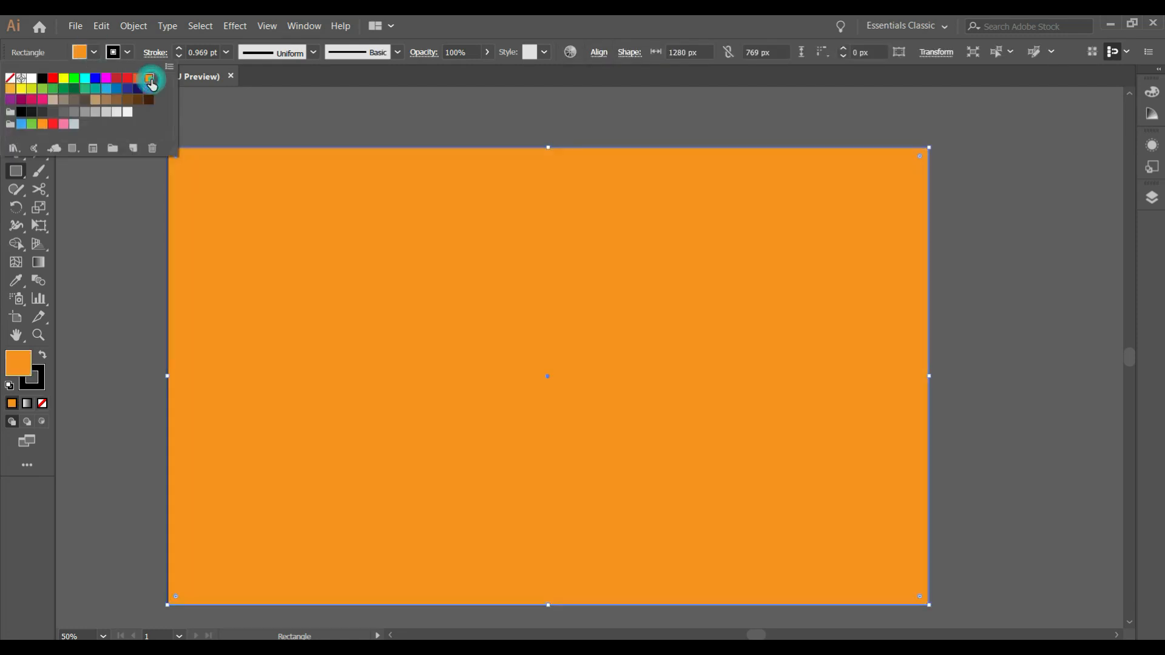
left_click(435, 333)
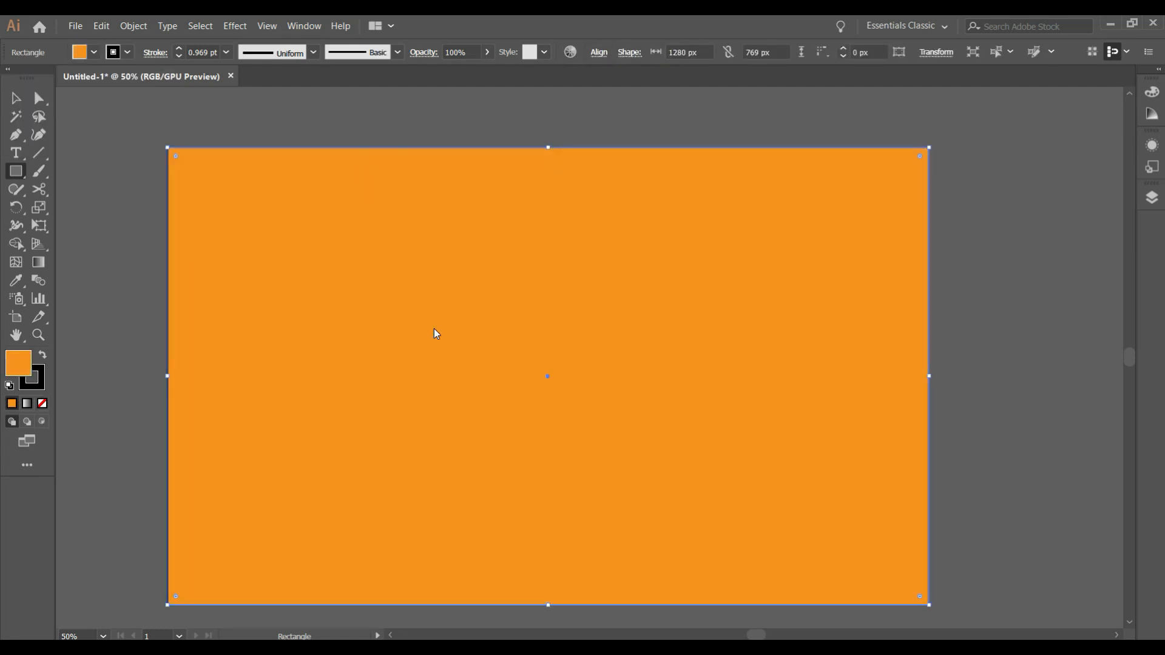
right_click(538, 361)
mouse_move(605, 576)
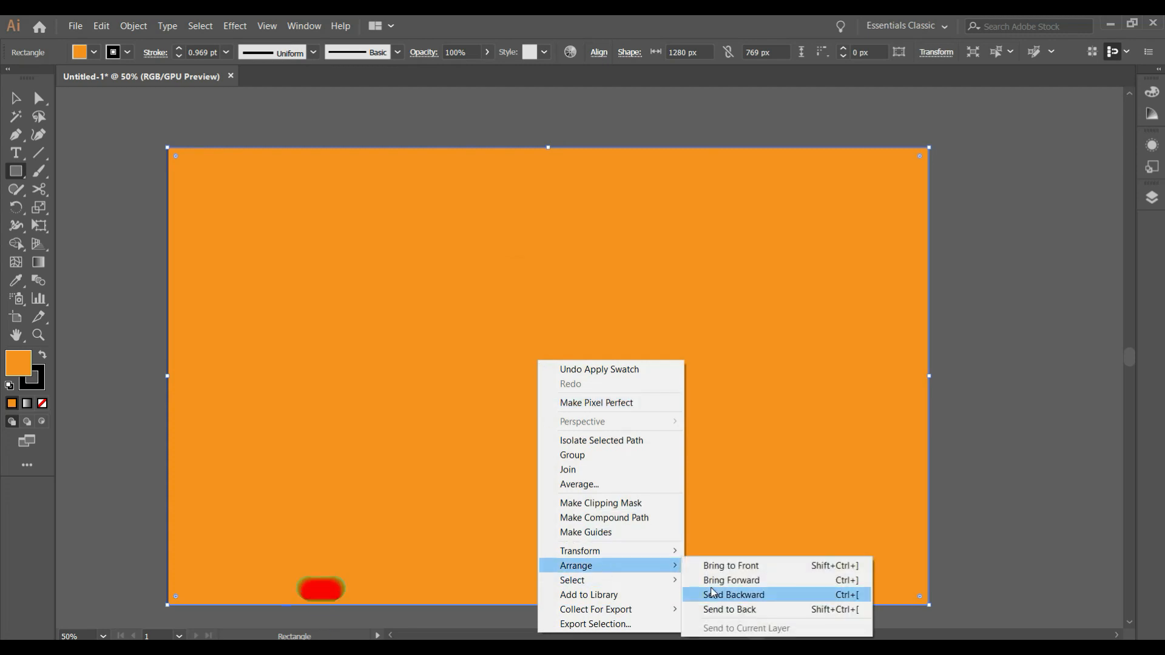
left_click(729, 609)
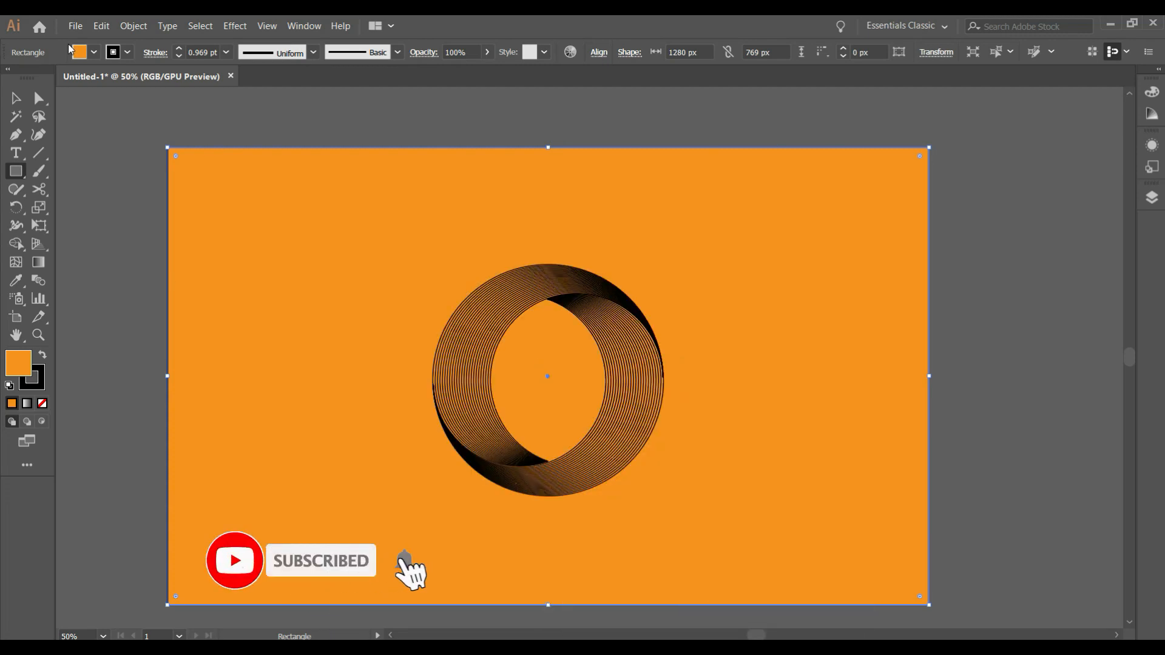
- Try a red-orange swatch as the background rectangle's fill, and change the fill to bright cyan
left_click(94, 53)
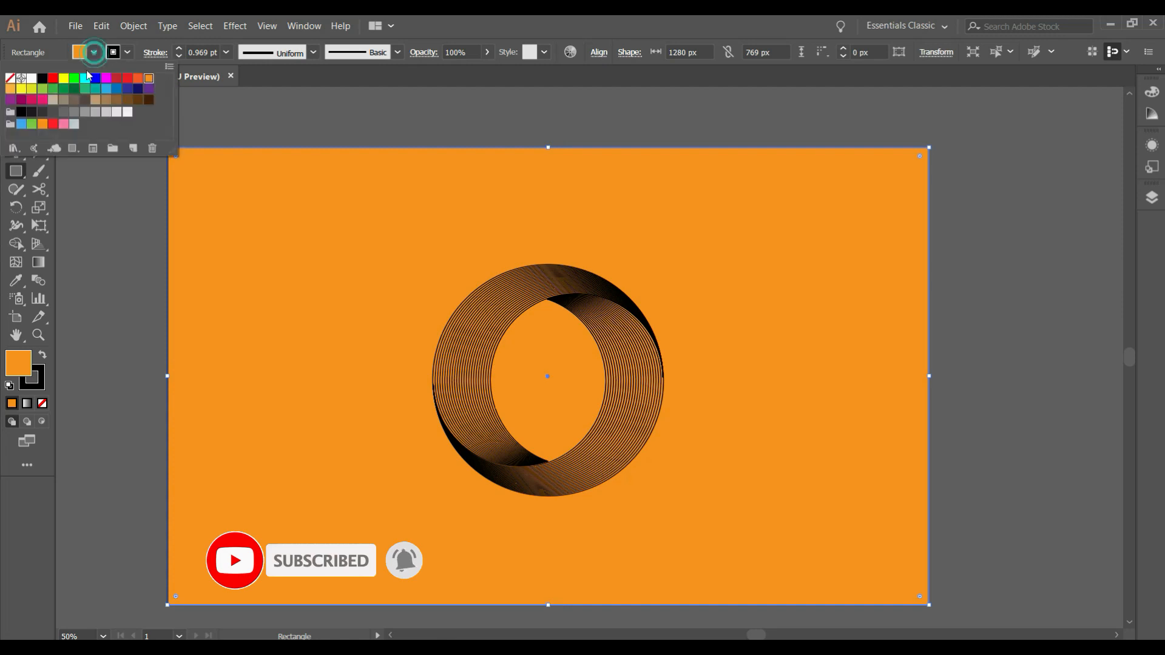
left_click(138, 79)
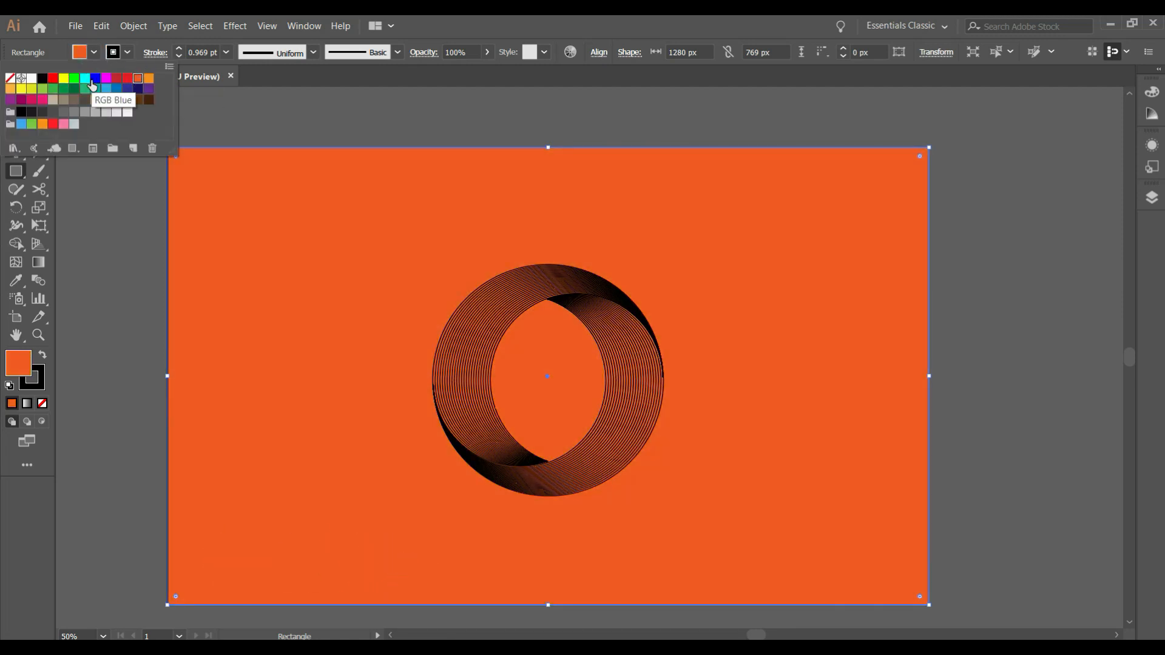
left_click(85, 85)
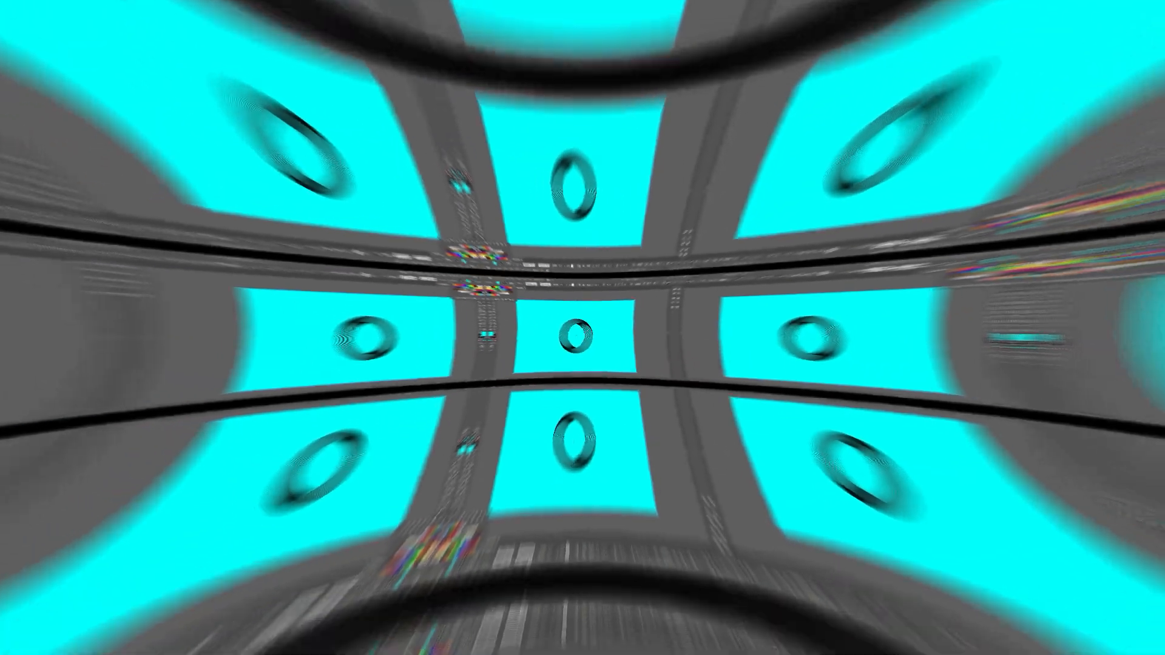